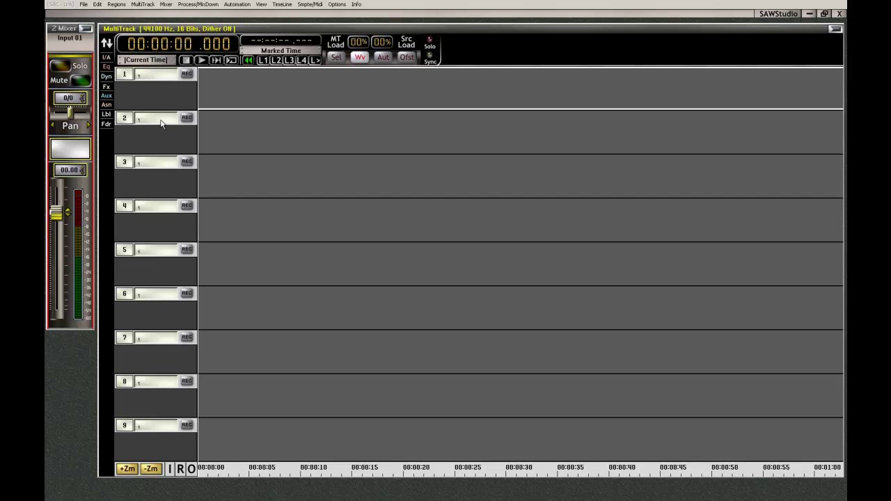
- Label track 1 CLICK
{"action": "left_click", "coordinate": [169, 80]}
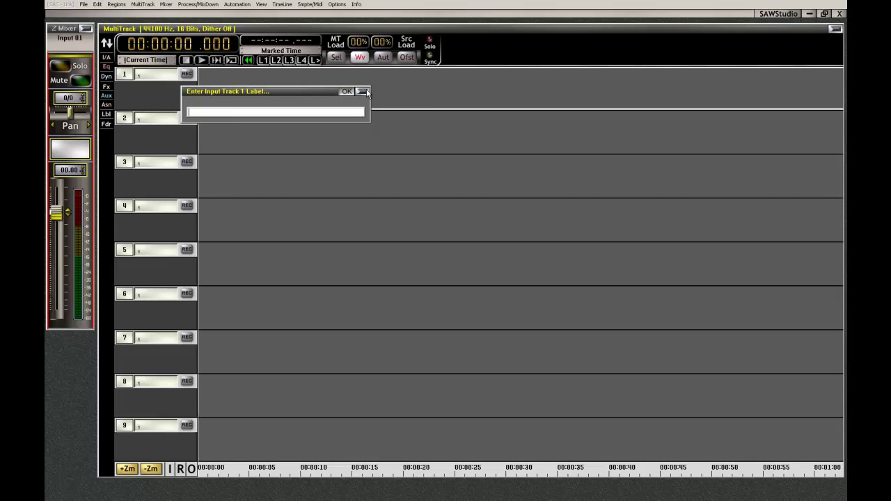
{"action": "left_click", "coordinate": [364, 91]}
{"action": "left_click", "coordinate": [158, 73]}
{"action": "type", "text": "C"}
{"action": "key", "text": "BackSpace"}
{"action": "type", "text": "CLICK"}
{"action": "key", "text": "Return"}
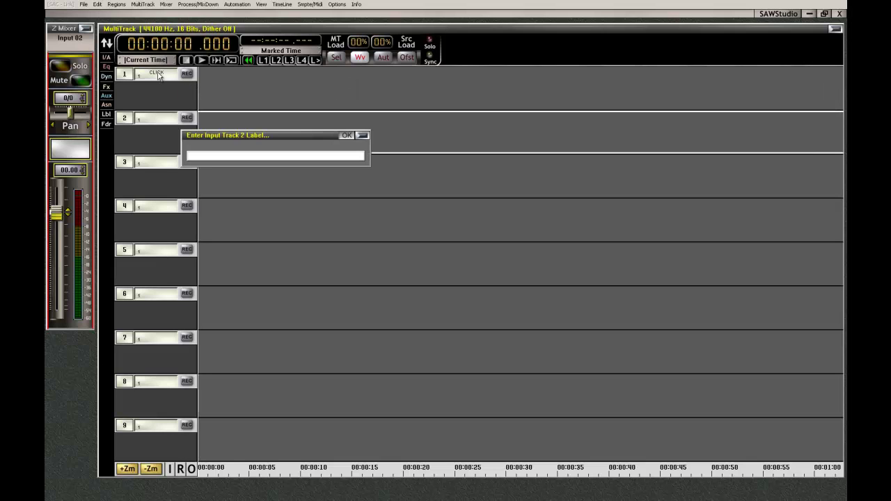
- Label tracks 2–6 AGTR, AGTR, EGTR, EGTR and BASS
{"action": "type", "text": "AGTR"}
{"action": "key", "text": "Return"}
{"action": "type", "text": "AG"}
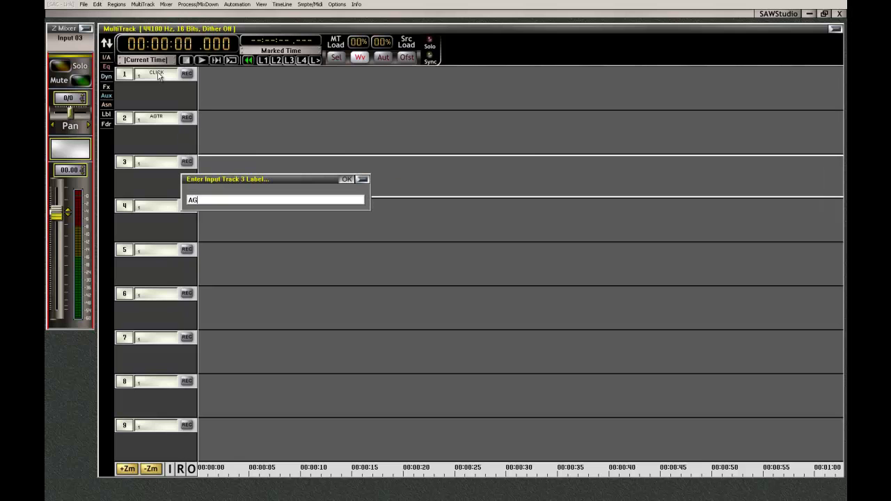
{"action": "type", "text": "TR"}
{"action": "key", "text": "Return"}
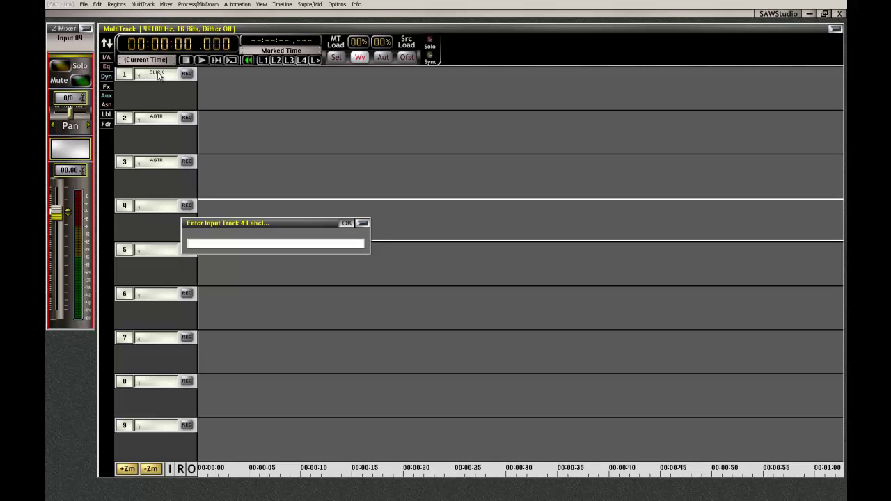
{"action": "type", "text": "EGTR"}
{"action": "key", "text": "Return"}
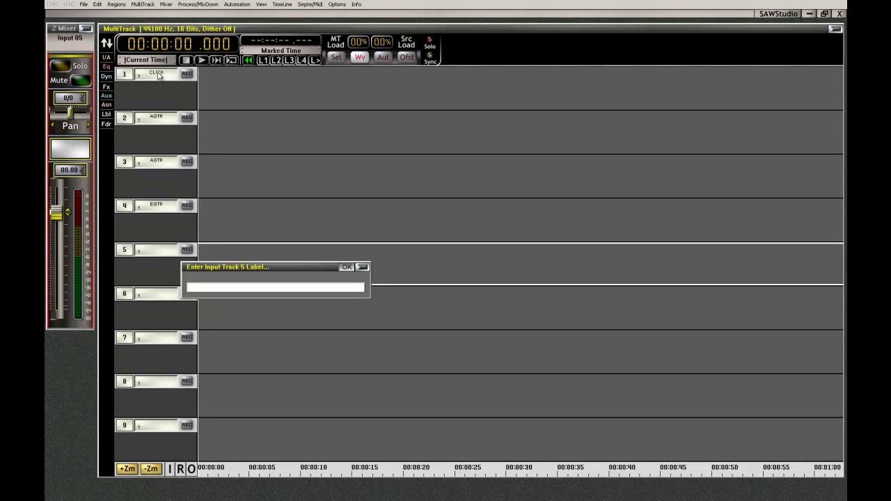
{"action": "type", "text": "EGTR"}
{"action": "key", "text": "Return"}
{"action": "type", "text": "B"}
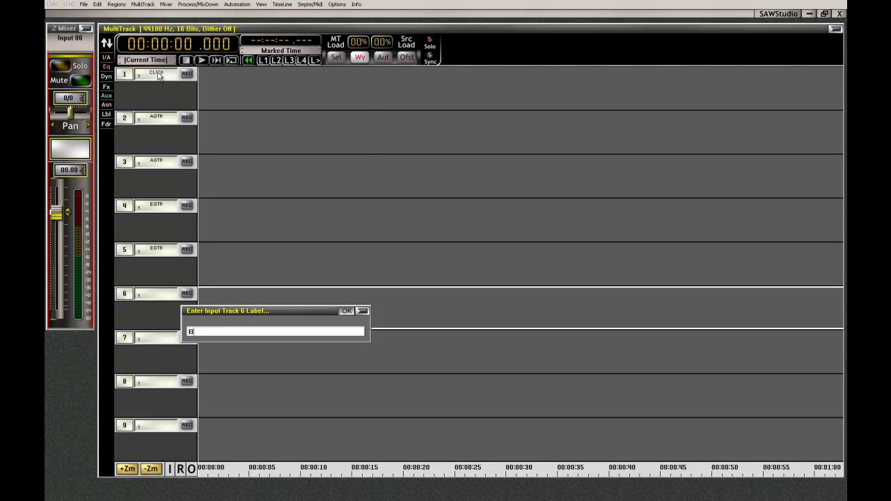
{"action": "type", "text": "ASS"}
{"action": "key", "text": "Return"}
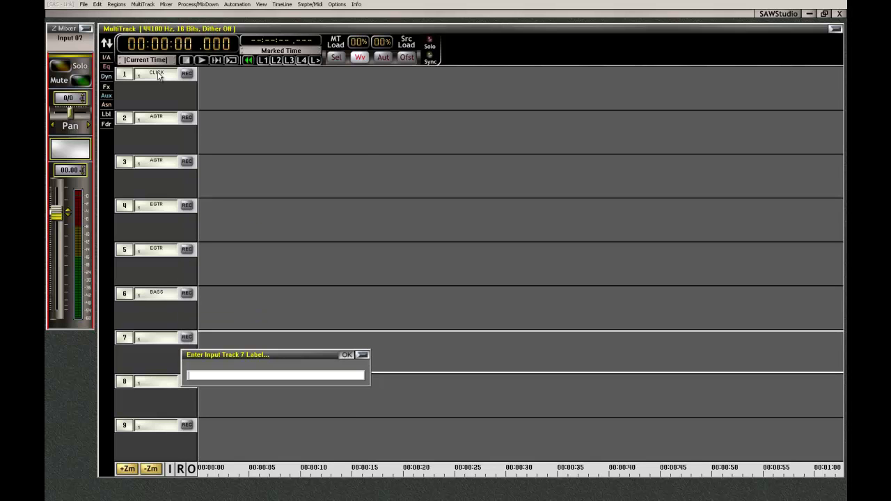
- Label tracks 7–11 DRUMS, PIANO, KEYS, VOX 1 and VOX 2, leaving track 12 blank
{"action": "type", "text": "DRUMS"}
{"action": "key", "text": "Return"}
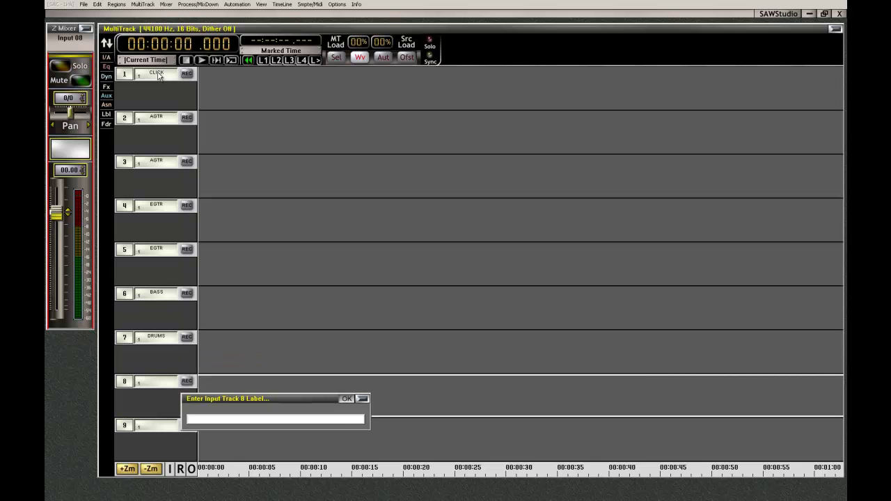
{"action": "type", "text": "PIANO"}
{"action": "key", "text": "Return"}
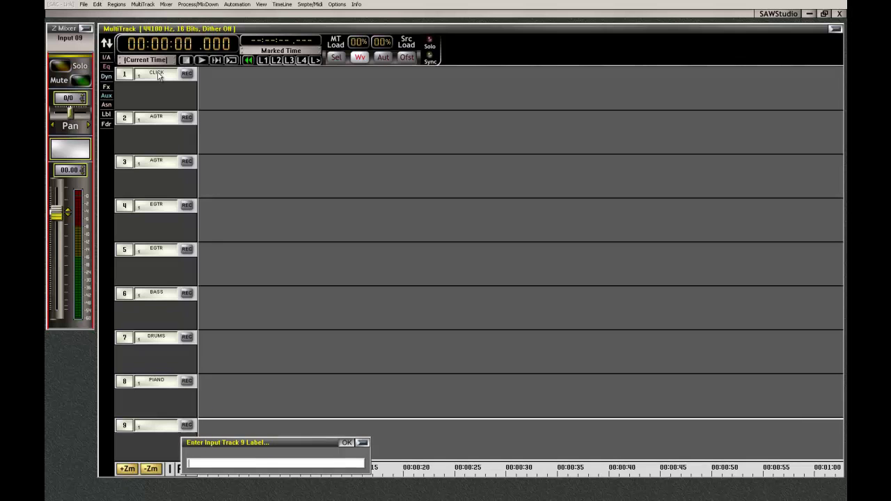
{"action": "type", "text": "KEYS"}
{"action": "key", "text": "Return"}
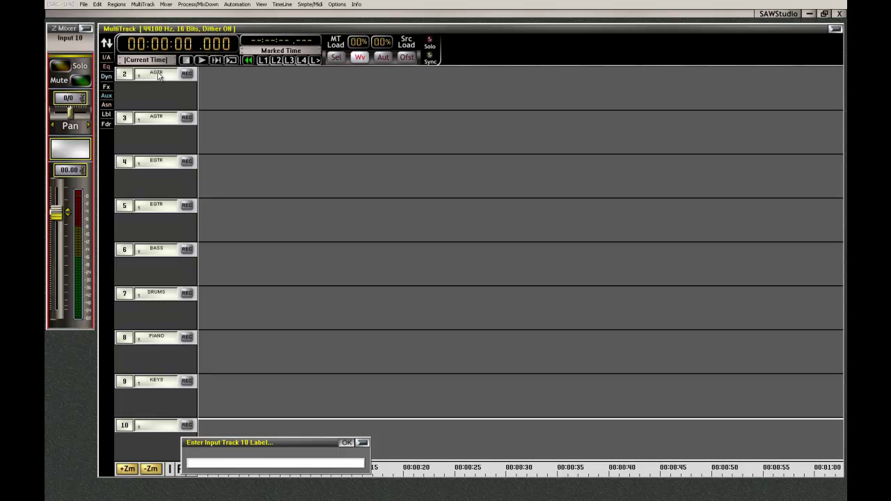
{"action": "type", "text": "vox 1"}
{"action": "key", "text": "Return"}
{"action": "type", "text": "vox 2"}
{"action": "left_click", "coordinate": [348, 444]}
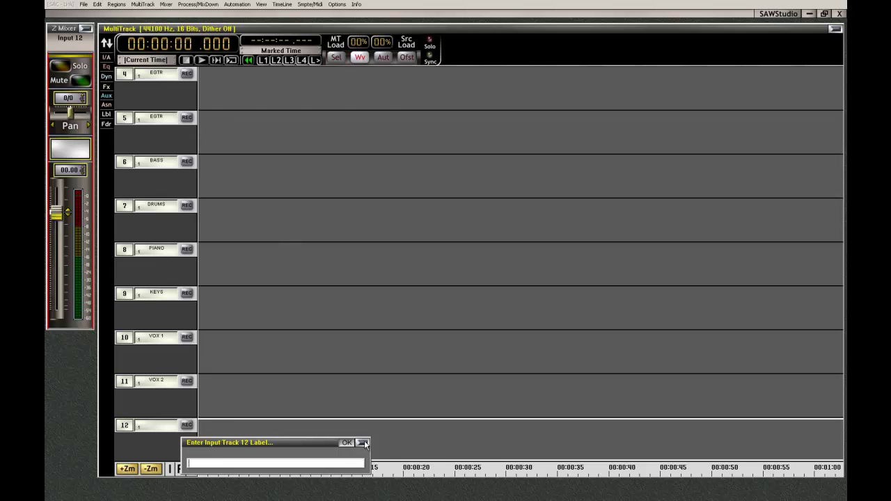
{"action": "left_click", "coordinate": [363, 444]}
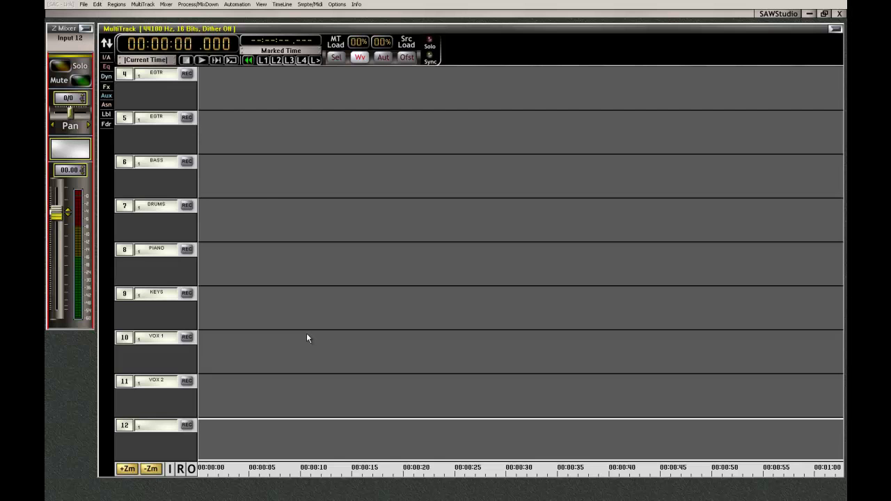
- Add the TapTempo plugin to the CLICK track's FX pre-patches
{"action": "key", "text": "F2"}
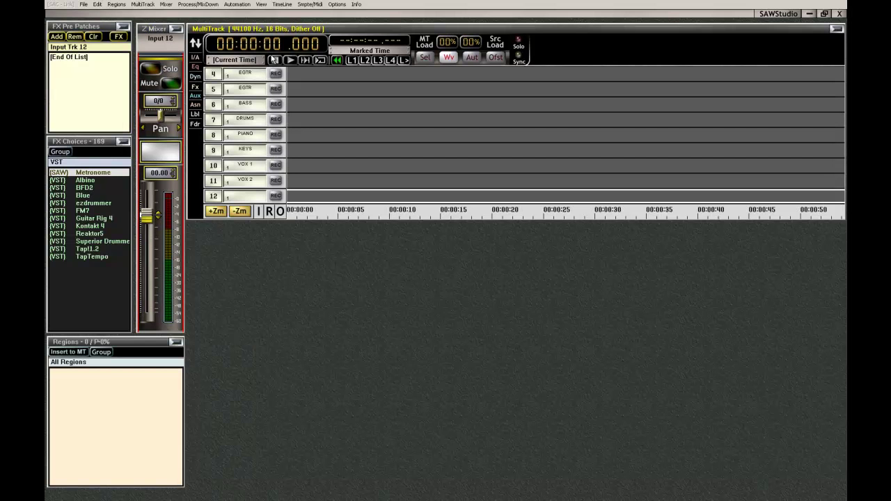
{"action": "key", "text": "Up"}
{"action": "key", "text": "Up"}
{"action": "key", "text": "Up"}
{"action": "key", "text": "Up"}
{"action": "key", "text": "Up"}
{"action": "key", "text": "Up"}
{"action": "key", "text": "Up"}
{"action": "key", "text": "Up"}
{"action": "key", "text": "Up"}
{"action": "key", "text": "Up"}
{"action": "key", "text": "Up"}
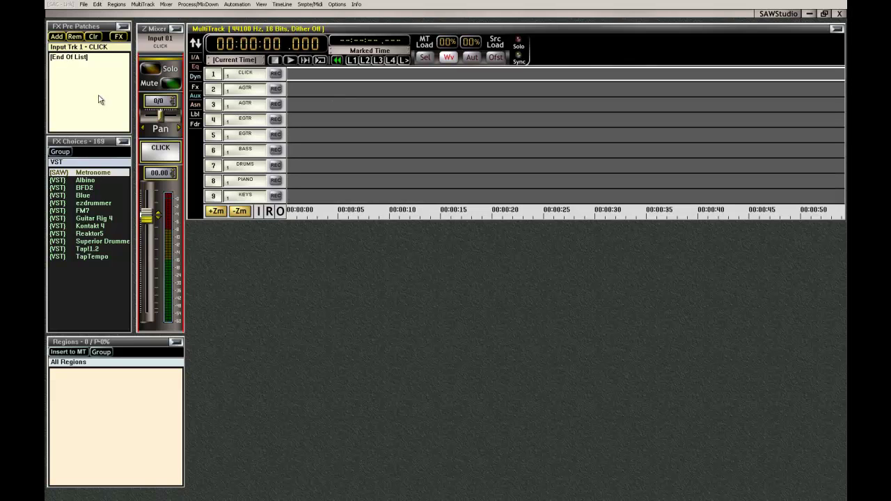
{"action": "left_click", "coordinate": [86, 257]}
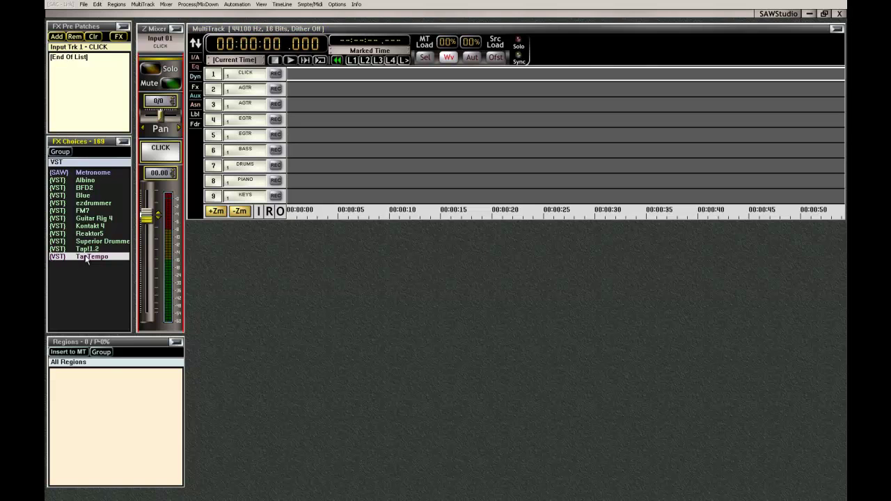
{"action": "left_click", "coordinate": [57, 37]}
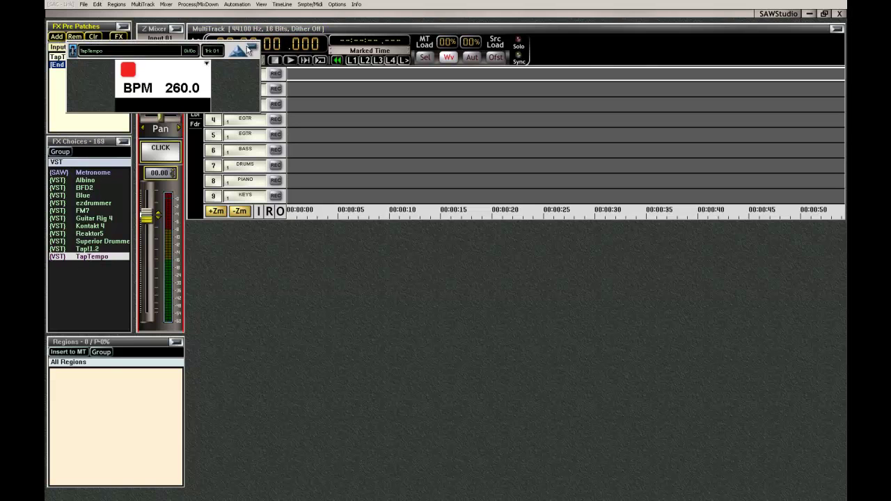
- Reset TapTempo to 120 BPM and tap in a tempo
{"action": "left_click", "coordinate": [237, 54]}
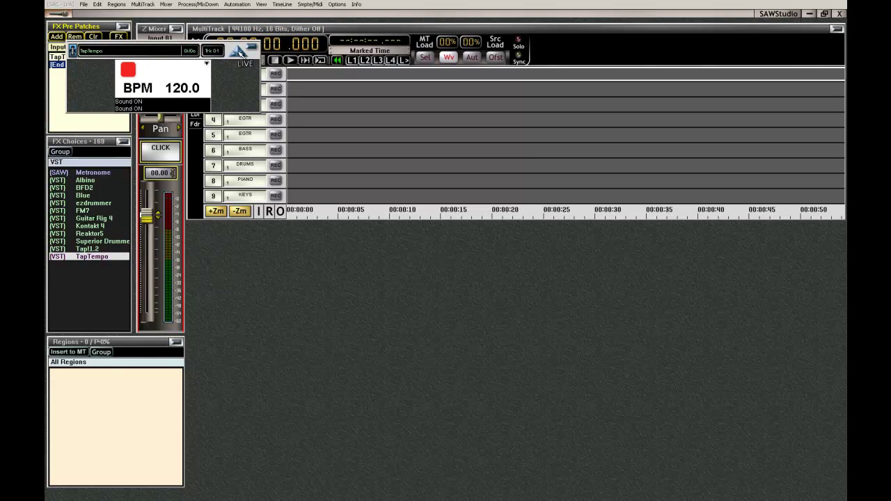
{"action": "left_click", "coordinate": [128, 70]}
{"action": "left_click", "coordinate": [128, 71]}
{"action": "left_click", "coordinate": [128, 71]}
{"action": "left_click", "coordinate": [128, 71]}
{"action": "left_click", "coordinate": [128, 71]}
{"action": "left_click", "coordinate": [128, 70]}
{"action": "left_click", "coordinate": [128, 70]}
{"action": "left_click", "coordinate": [128, 71]}
{"action": "left_click", "coordinate": [128, 71]}
{"action": "left_click", "coordinate": [128, 71]}
{"action": "left_click", "coordinate": [128, 70]}
{"action": "left_click", "coordinate": [128, 70]}
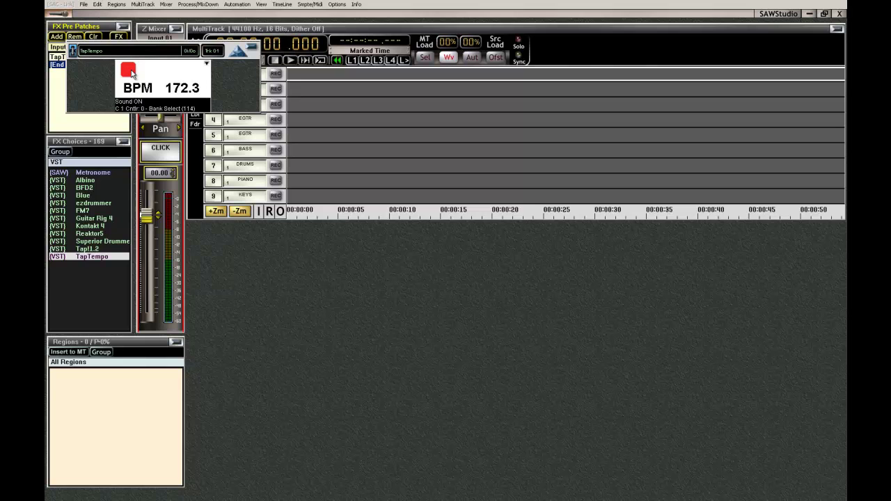
{"action": "left_click", "coordinate": [128, 71]}
{"action": "left_click", "coordinate": [128, 70]}
{"action": "left_click", "coordinate": [128, 70]}
{"action": "left_click", "coordinate": [128, 71]}
{"action": "left_click", "coordinate": [128, 70]}
- Close TapTempo and remove it from the CLICK track's pre-patch list
{"action": "left_click", "coordinate": [251, 48]}
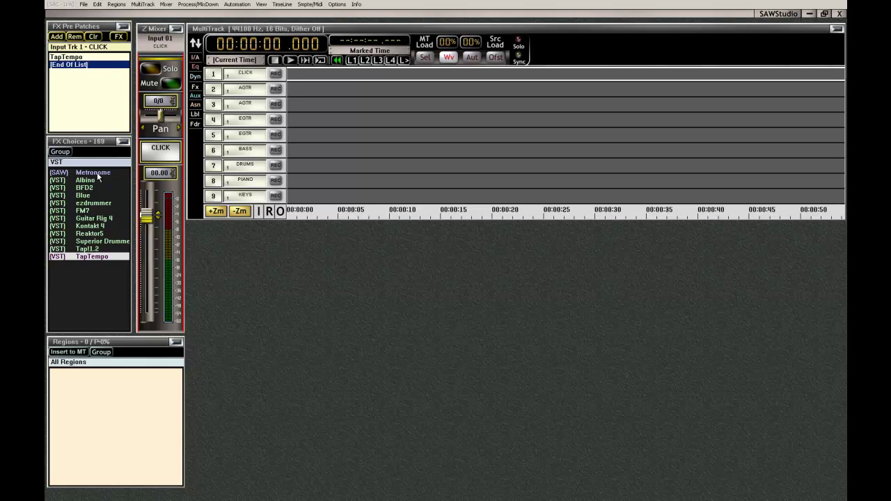
{"action": "left_click", "coordinate": [81, 57]}
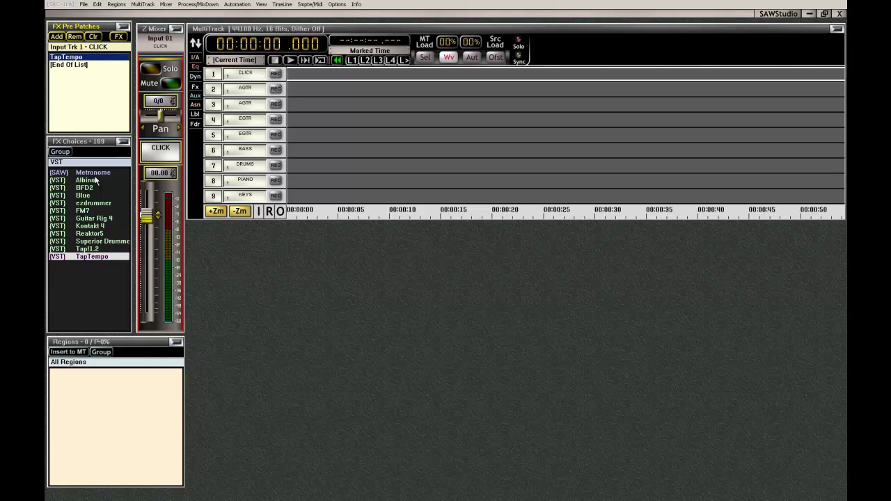
{"action": "left_click", "coordinate": [76, 37]}
- Add the Metronome plugin to the CLICK track's FX pre-patches
{"action": "left_click", "coordinate": [96, 174]}
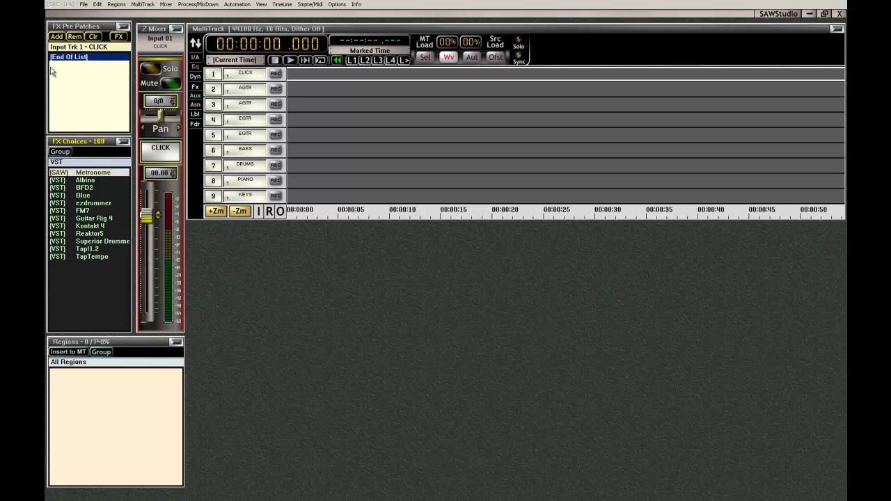
{"action": "left_click", "coordinate": [58, 37]}
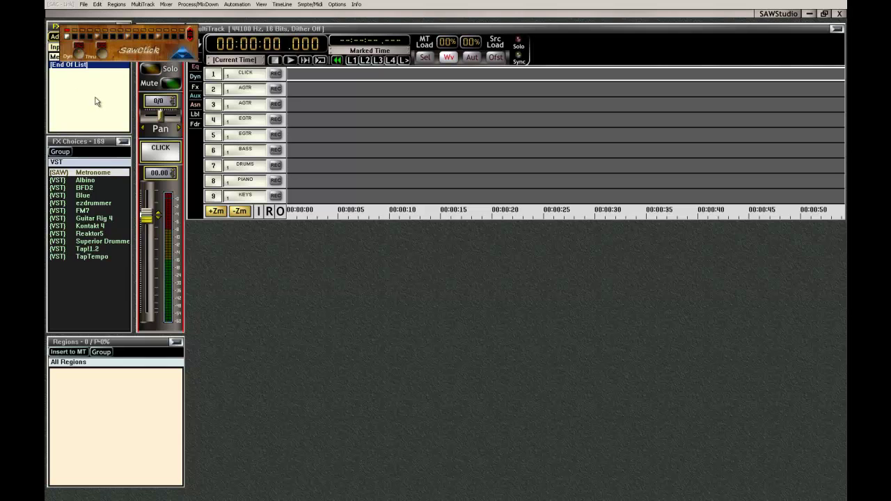
{"action": "left_click", "coordinate": [182, 54]}
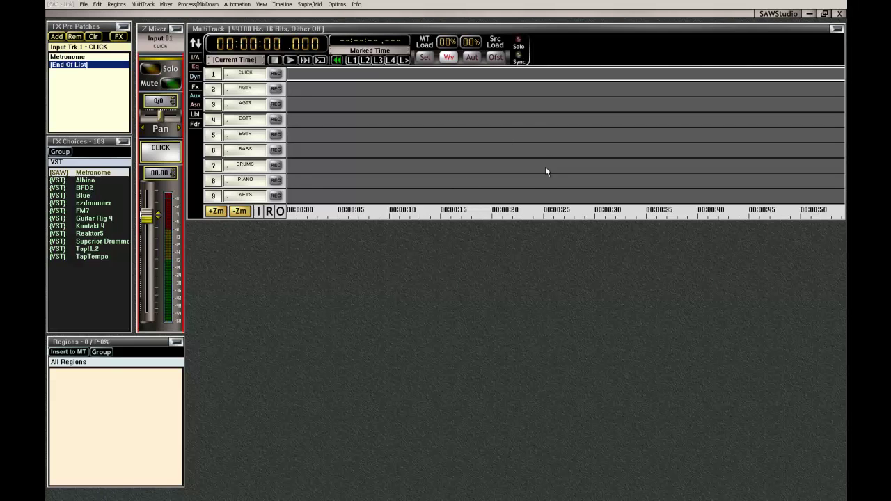
- Insert a blank region into the multitrack at about ten minutes
{"action": "left_click", "coordinate": [544, 28]}
{"action": "scroll", "coordinate": [591, 214], "scroll_direction": "down", "scroll_amount": 5}
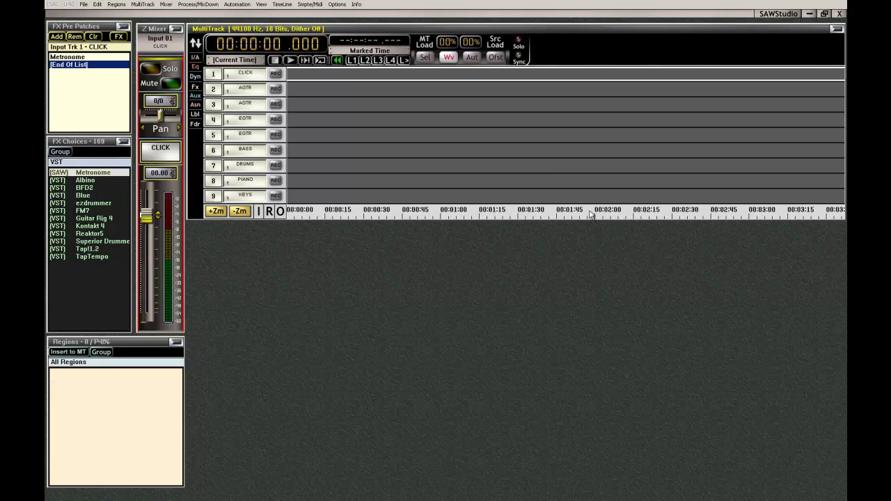
{"action": "left_click", "coordinate": [479, 216]}
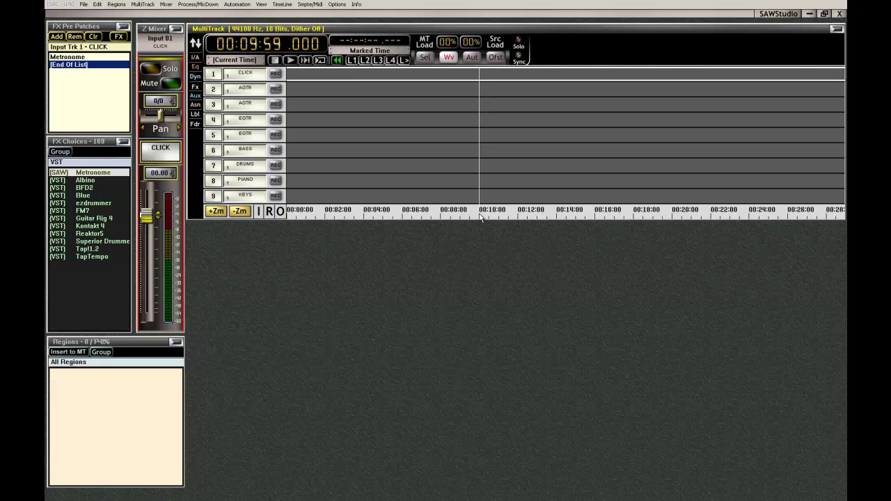
{"action": "left_click", "coordinate": [116, 5]}
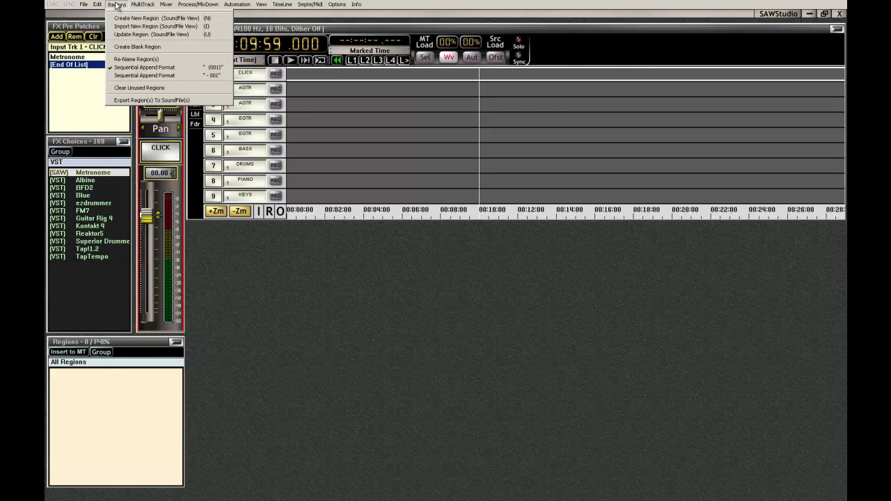
{"action": "left_click", "coordinate": [130, 47]}
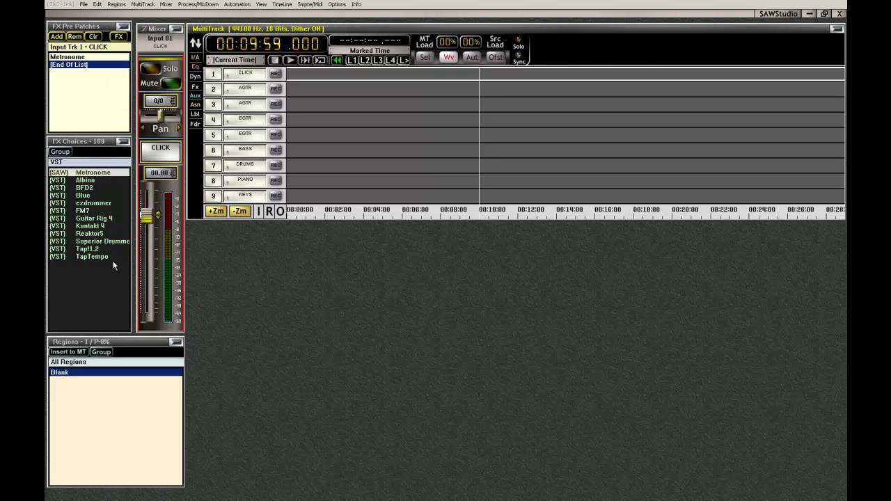
{"action": "left_click", "coordinate": [80, 353]}
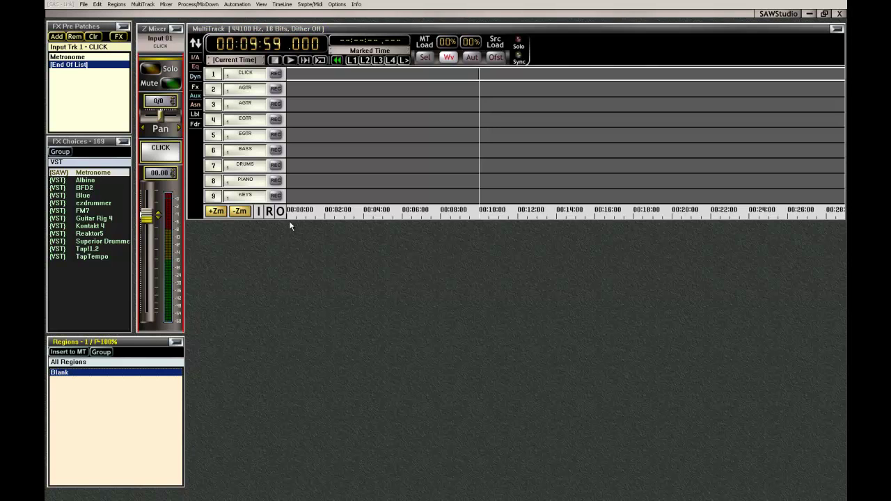
- Play from the start to test the click, then stop playback at zero
{"action": "left_click", "coordinate": [302, 31]}
{"action": "key", "text": "Home"}
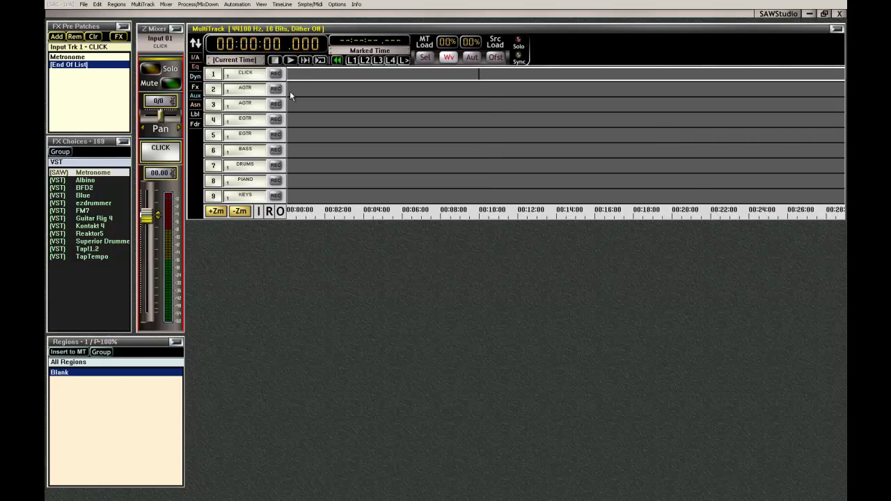
{"action": "key", "text": "space"}
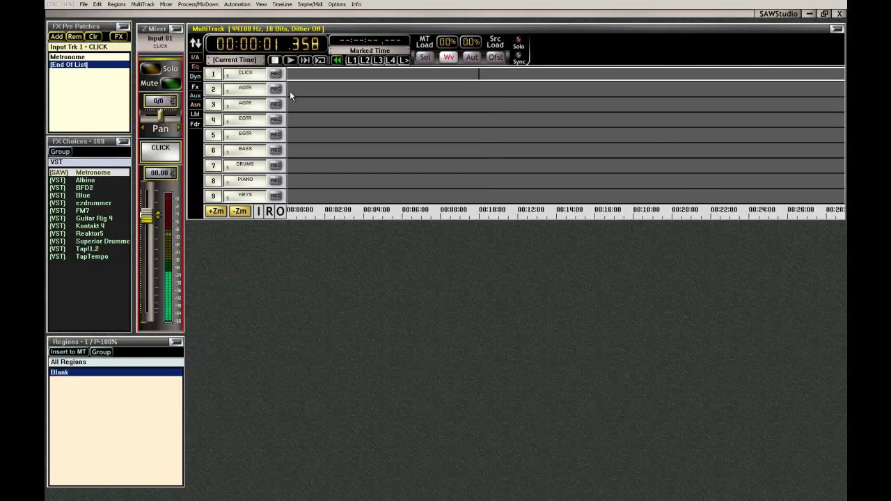
{"action": "key", "text": "space"}
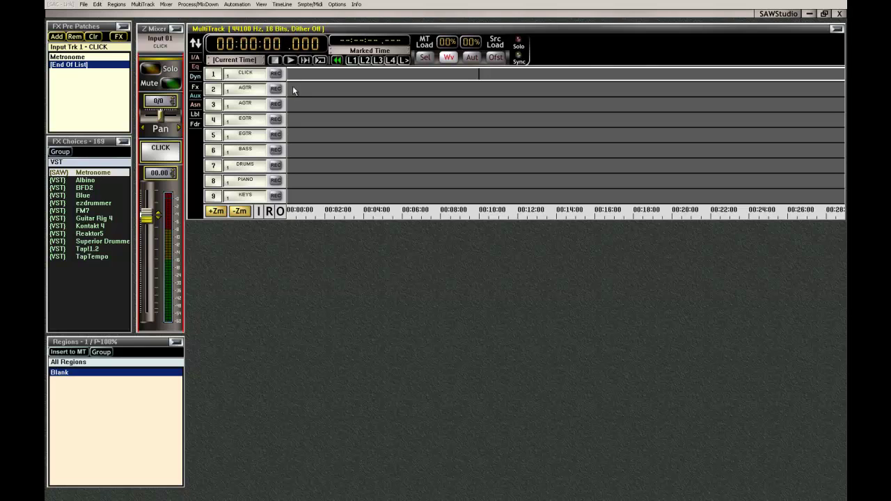
- Insert Guitar Rig 4 on both AGTR tracks, 2 and 3
{"action": "left_click", "coordinate": [293, 87]}
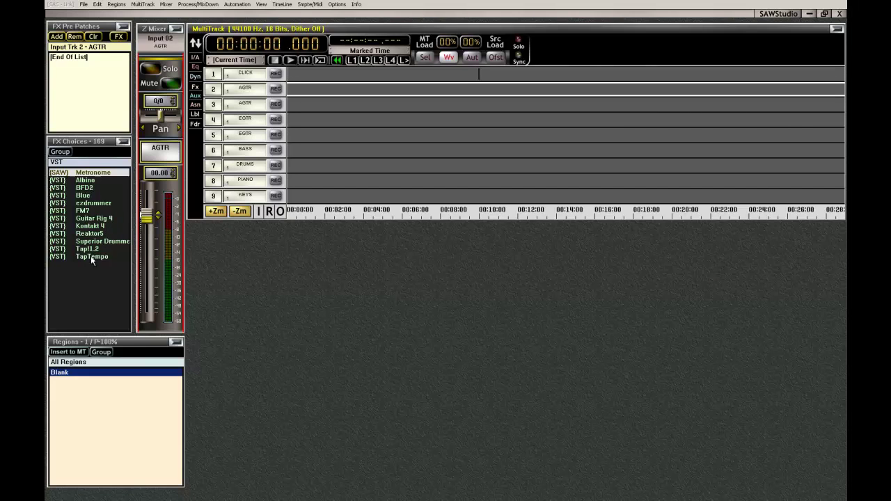
{"action": "left_click", "coordinate": [91, 218]}
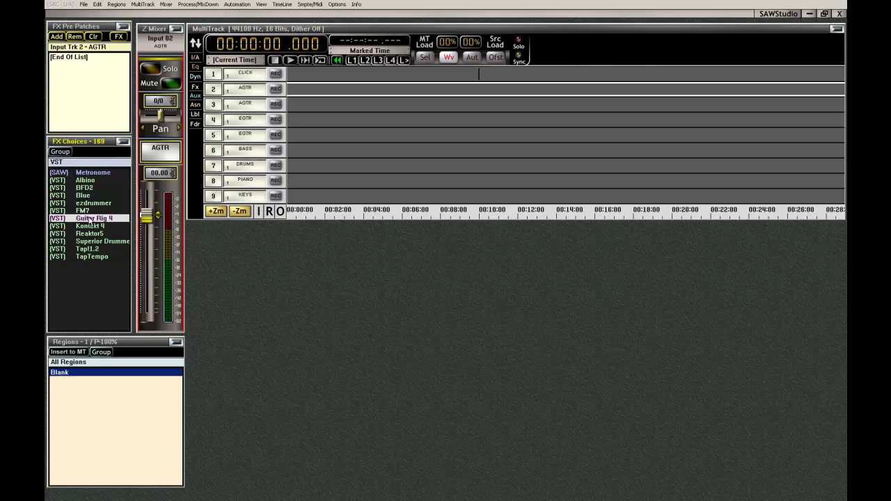
{"action": "left_click", "coordinate": [58, 36]}
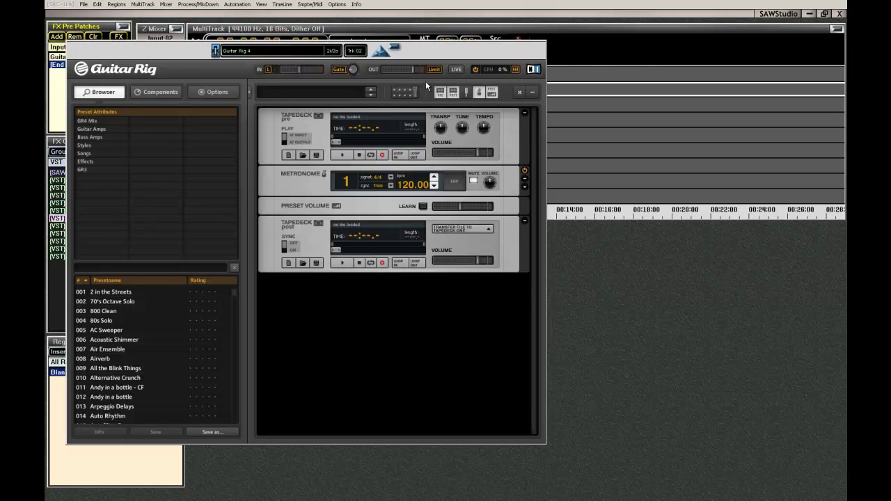
{"action": "left_click", "coordinate": [402, 49]}
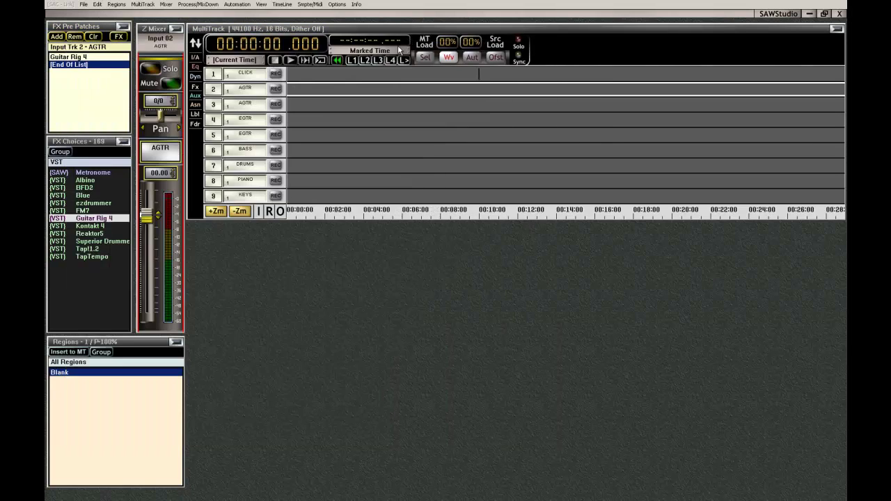
{"action": "left_click", "coordinate": [317, 105]}
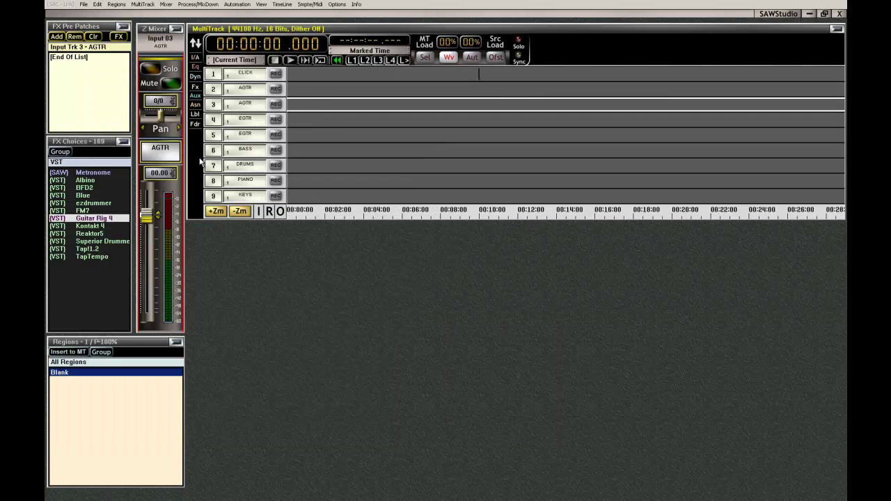
{"action": "left_click", "coordinate": [61, 37]}
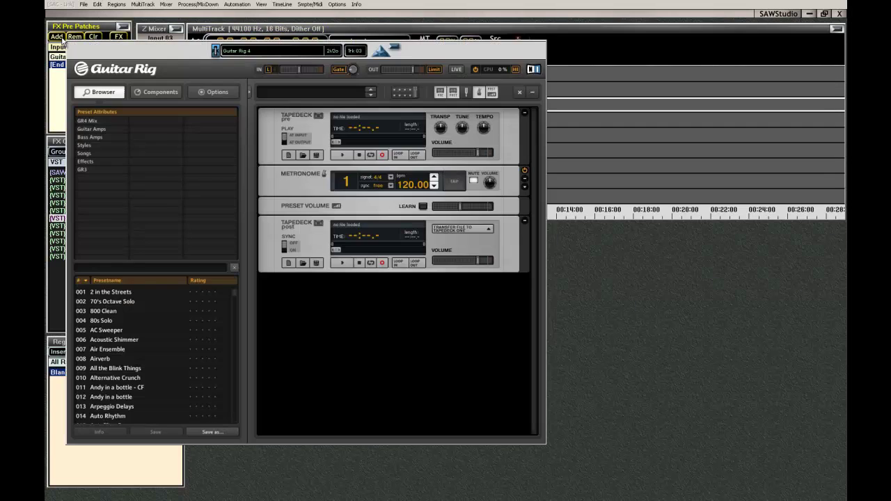
{"action": "left_click", "coordinate": [395, 50]}
- Insert Guitar Rig 4 on EGTR tracks 4–5 and BASS track 6, then select track 7
{"action": "left_click", "coordinate": [376, 119]}
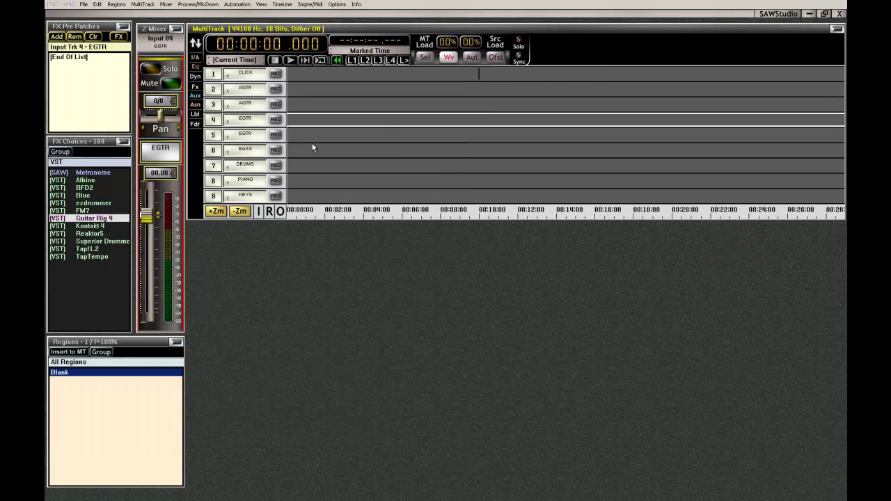
{"action": "left_click", "coordinate": [58, 37]}
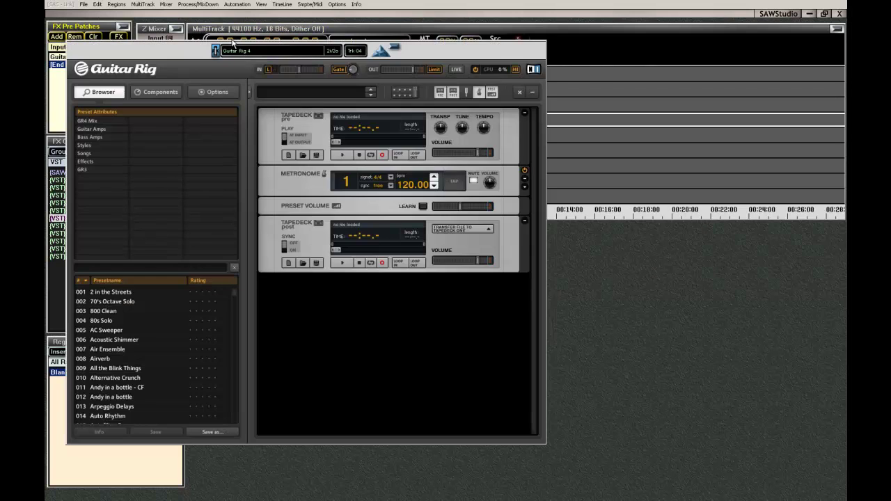
{"action": "left_click", "coordinate": [393, 50]}
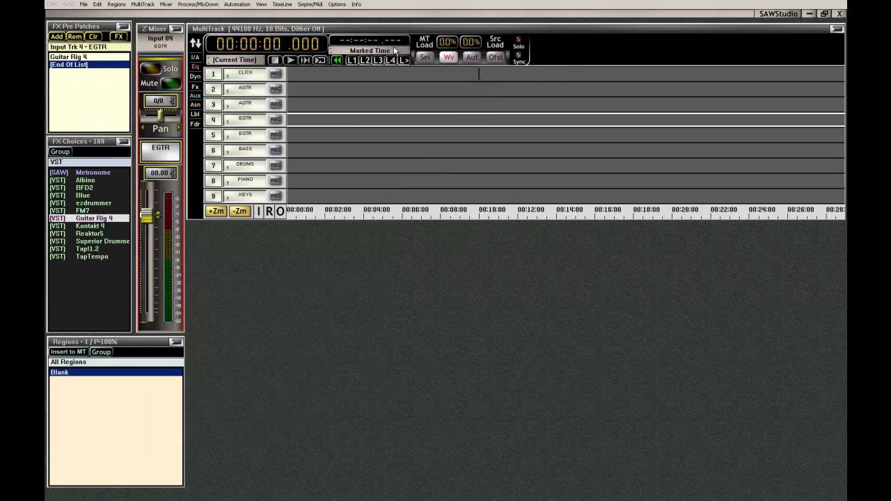
{"action": "left_click", "coordinate": [342, 138]}
{"action": "left_click", "coordinate": [57, 37]}
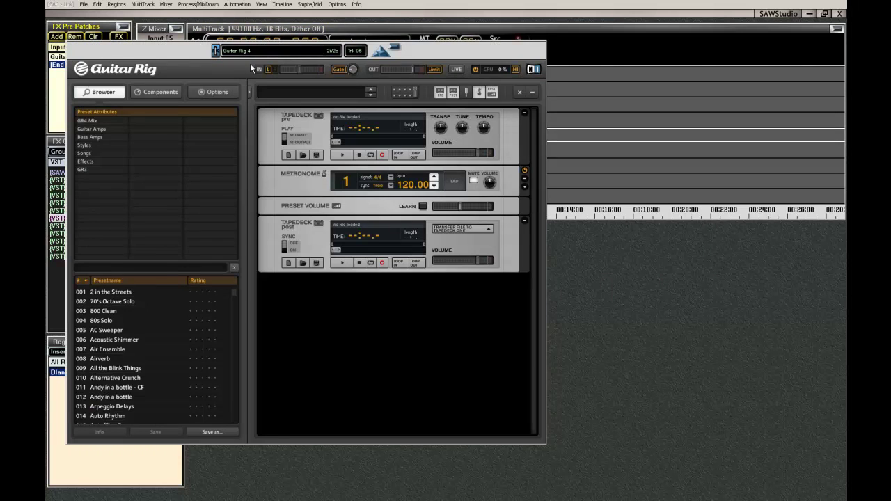
{"action": "left_click", "coordinate": [394, 49]}
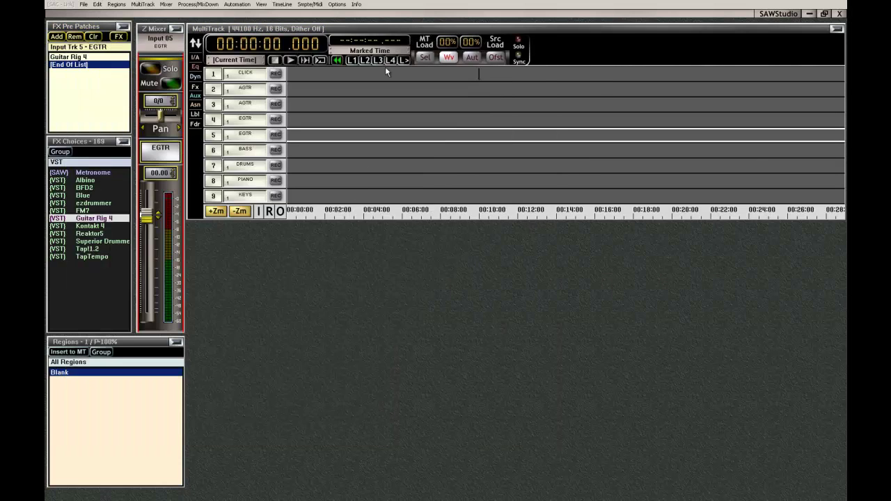
{"action": "left_click", "coordinate": [361, 151]}
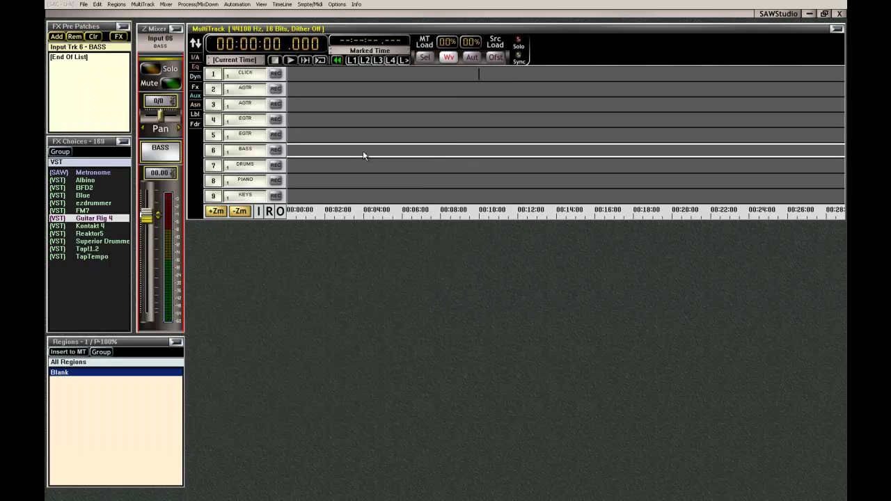
{"action": "left_click", "coordinate": [58, 37]}
{"action": "left_click", "coordinate": [163, 91]}
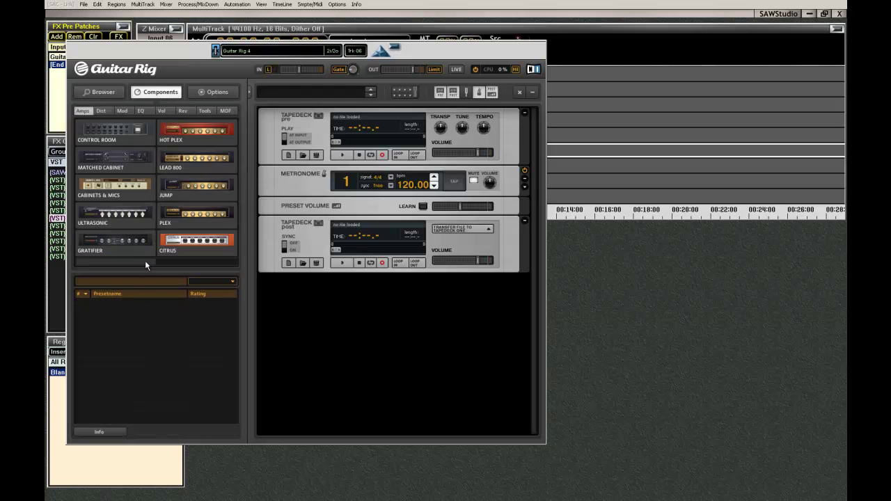
{"action": "left_click_drag", "start_coordinate": [144, 261], "coordinate": [233, 262]}
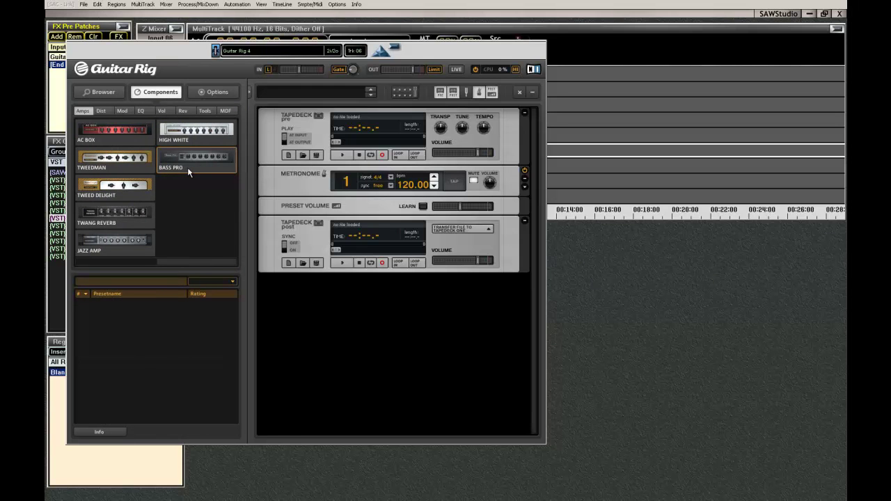
{"action": "left_click", "coordinate": [397, 50]}
{"action": "left_click", "coordinate": [317, 165]}
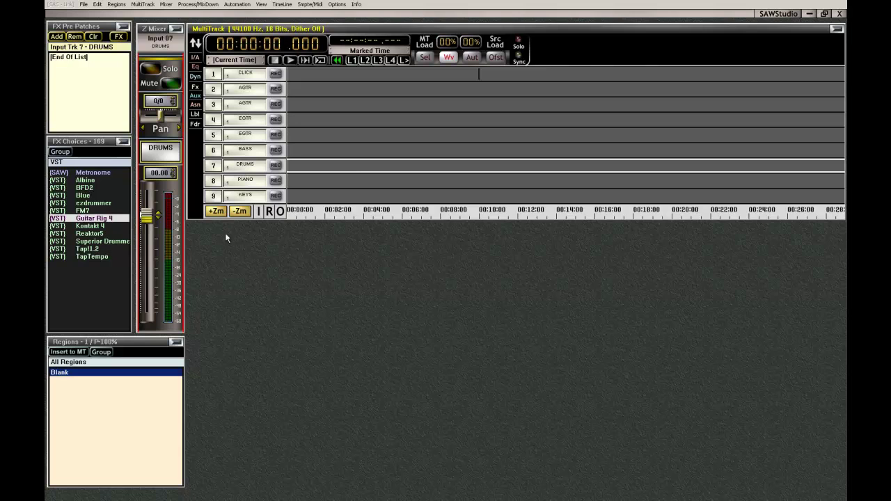
- Insert Kontakt 4 on the PIANO track and load the Alicia Keys.nki piano
{"action": "left_click", "coordinate": [301, 182]}
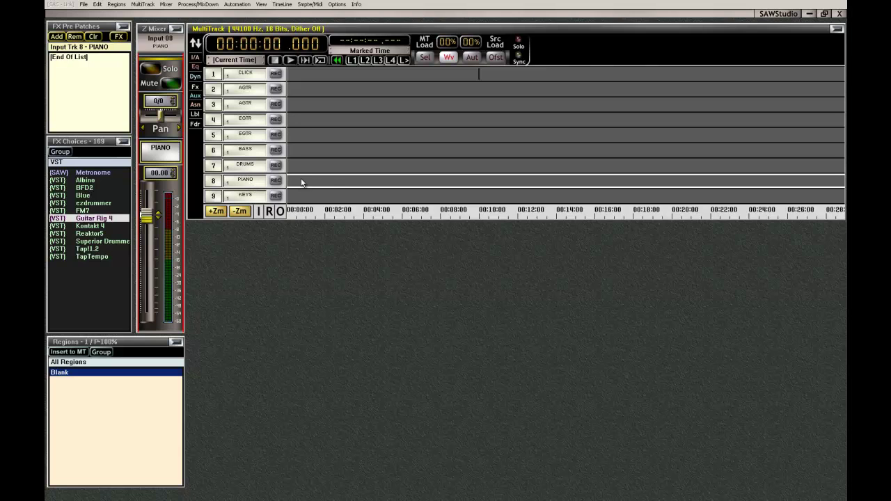
{"action": "left_click", "coordinate": [86, 227]}
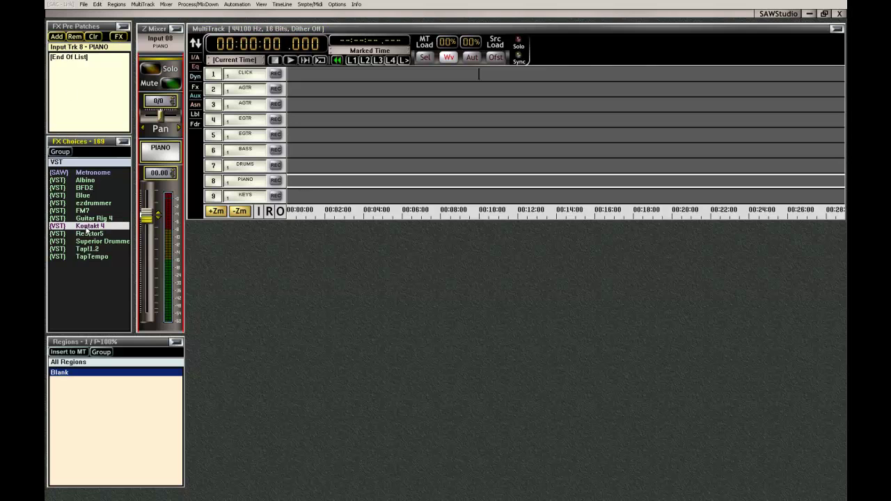
{"action": "left_click", "coordinate": [56, 36]}
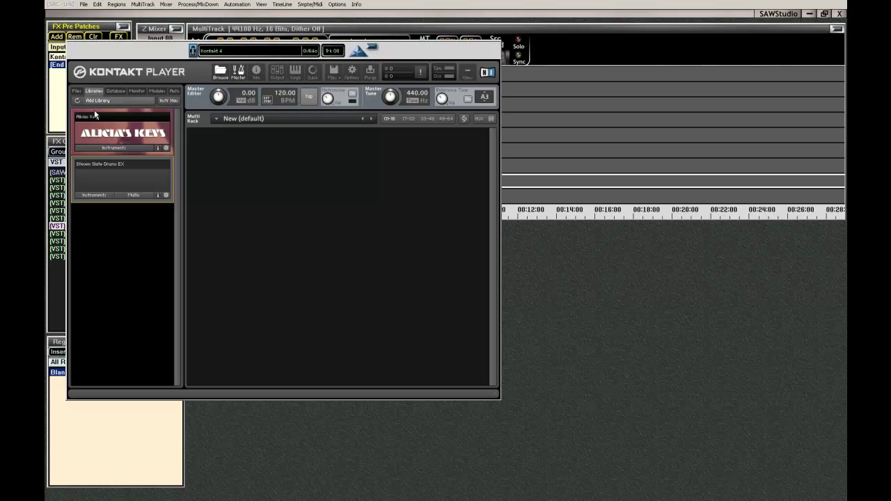
{"action": "left_click_drag", "start_coordinate": [407, 55], "coordinate": [581, 58]}
{"action": "left_click", "coordinate": [306, 153]}
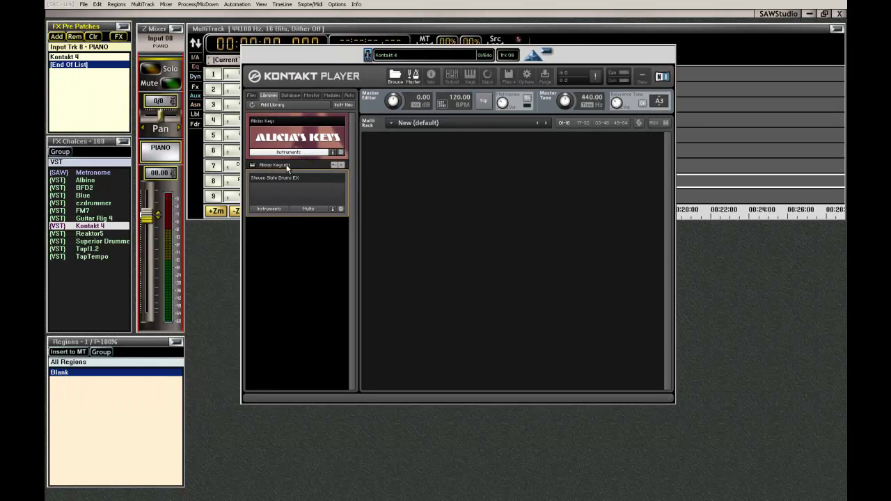
{"action": "left_click", "coordinate": [283, 167]}
{"action": "double_click", "coordinate": [282, 167]}
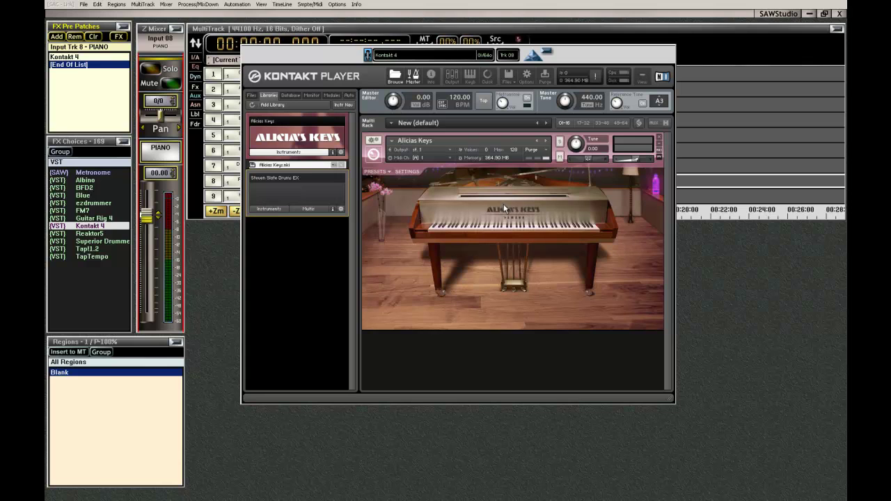
- Check Kontakt's MIDI input port list without changing it, then close the plugin
{"action": "left_click", "coordinate": [536, 58]}
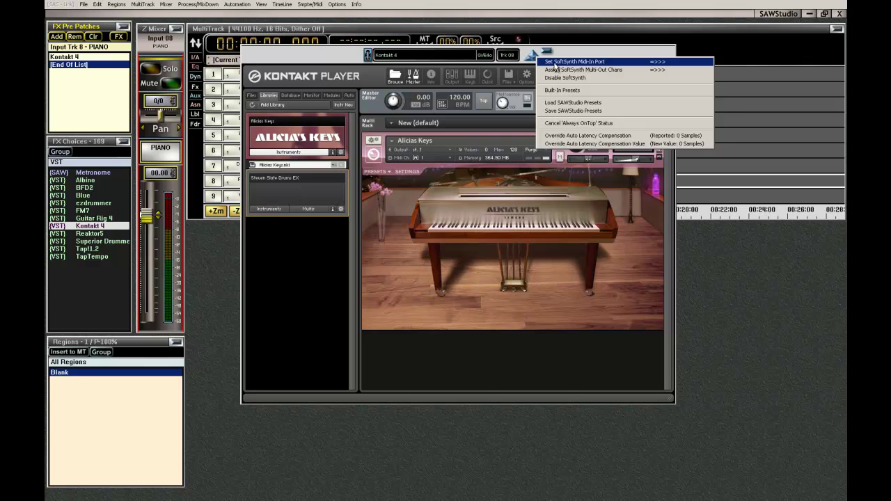
{"action": "left_click", "coordinate": [555, 63]}
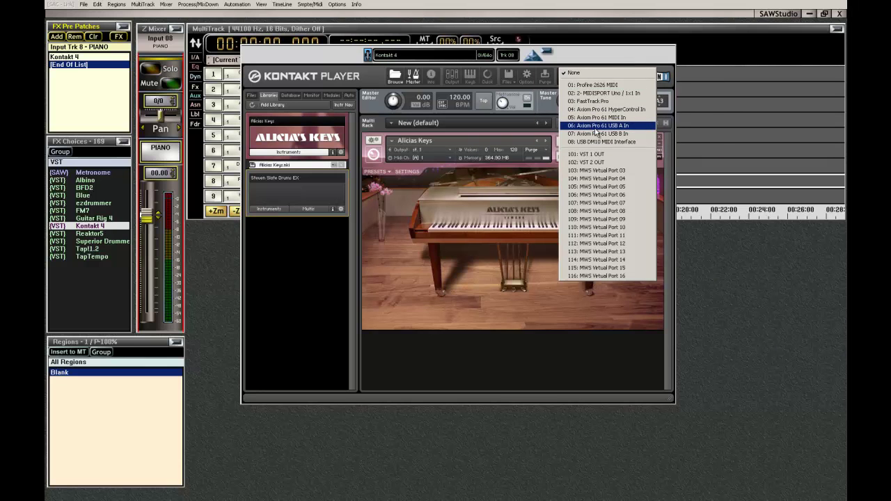
{"action": "left_click", "coordinate": [583, 60]}
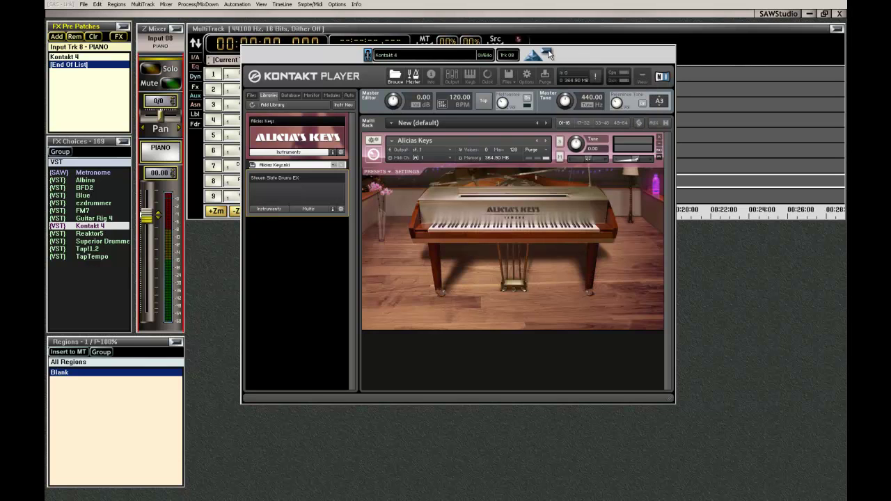
{"action": "left_click", "coordinate": [548, 55]}
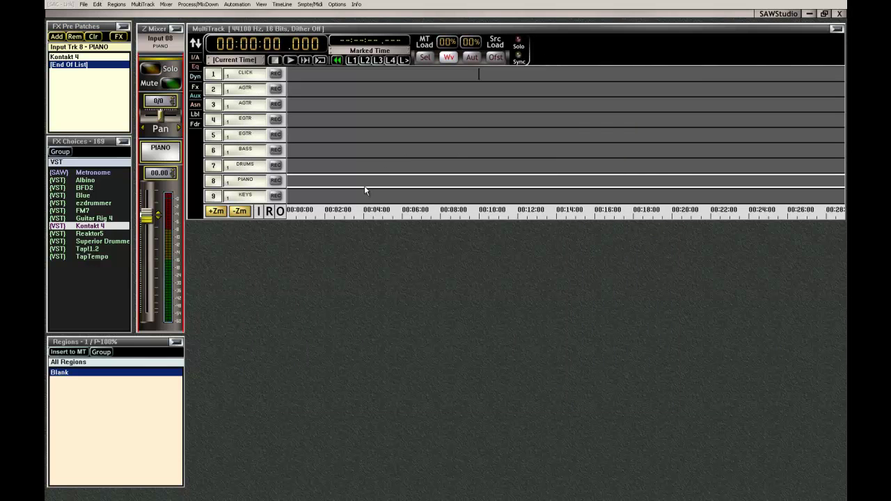
- Add Blue to track 9 KEYS' FX pre-patches and close the Blue window
{"action": "left_click", "coordinate": [311, 200]}
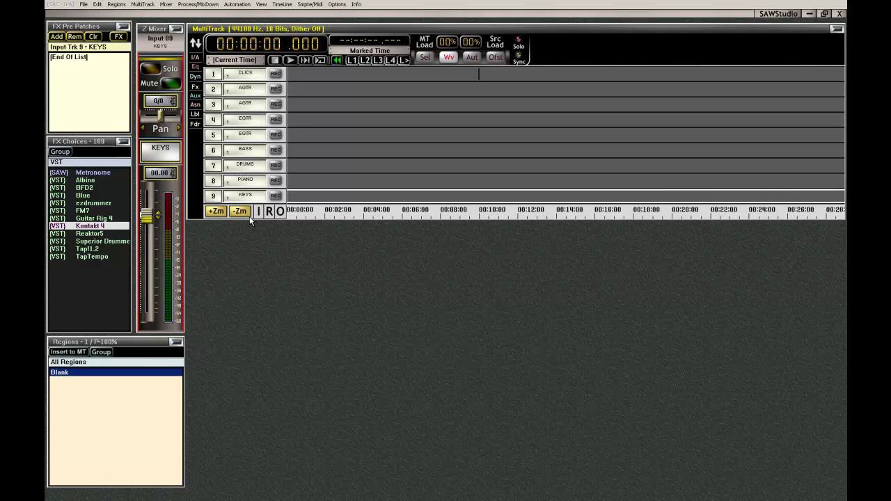
{"action": "left_click", "coordinate": [84, 195]}
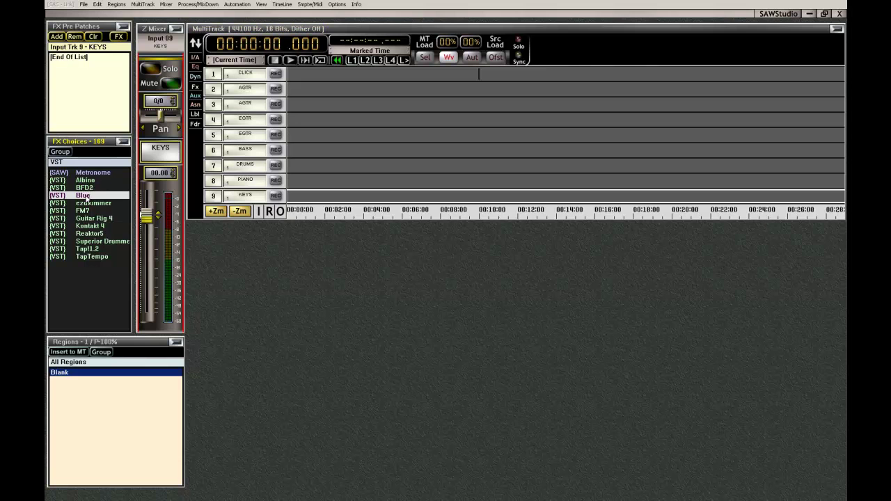
{"action": "left_click", "coordinate": [59, 37]}
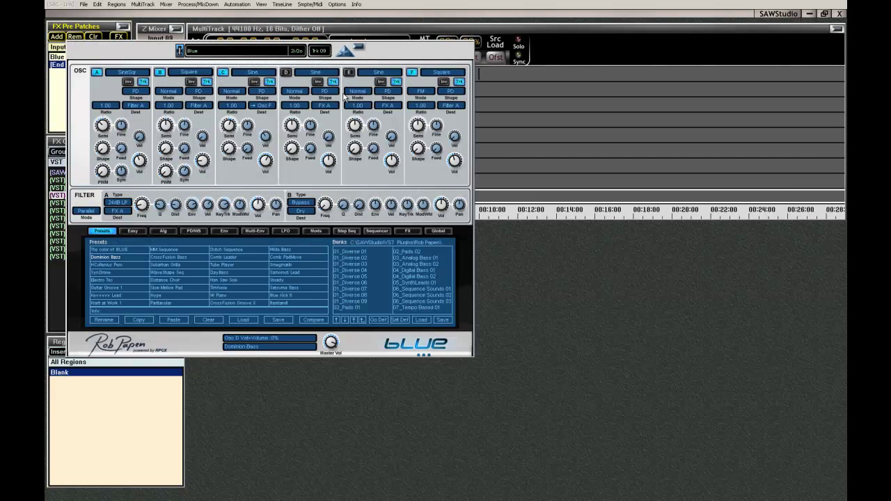
{"action": "left_click", "coordinate": [359, 46]}
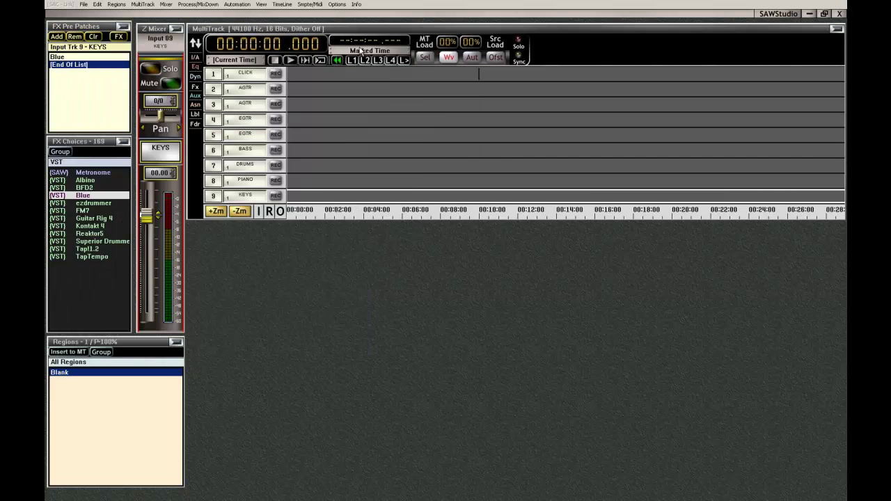
{"action": "left_click", "coordinate": [313, 193]}
{"action": "key", "text": "Down"}
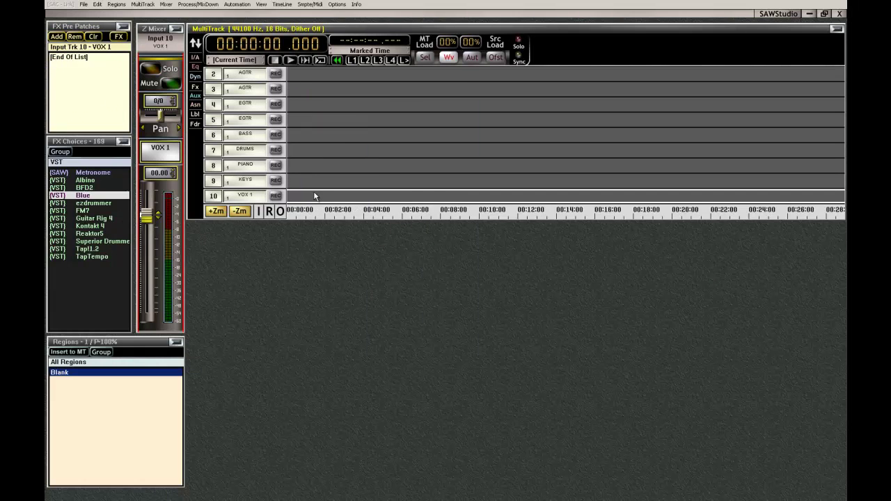
{"action": "key", "text": "Down"}
{"action": "key", "text": "Down"}
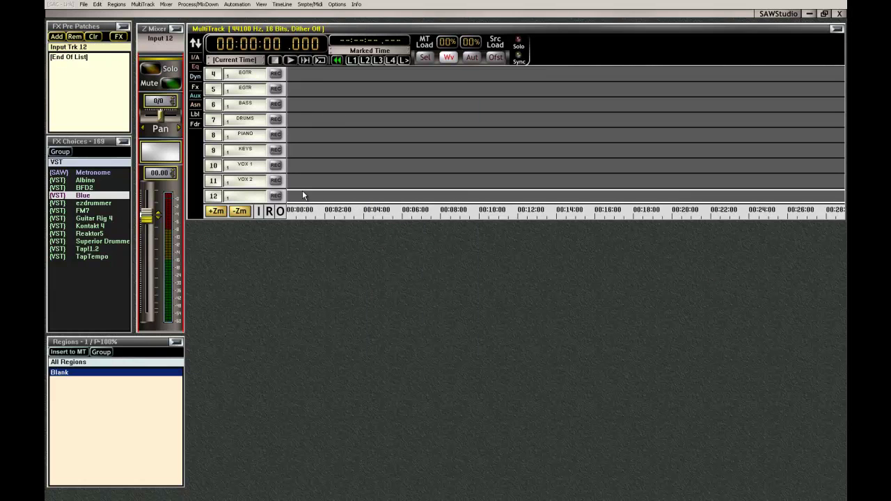
{"action": "key", "text": "Up"}
{"action": "key", "text": "Up"}
{"action": "key", "text": "Up"}
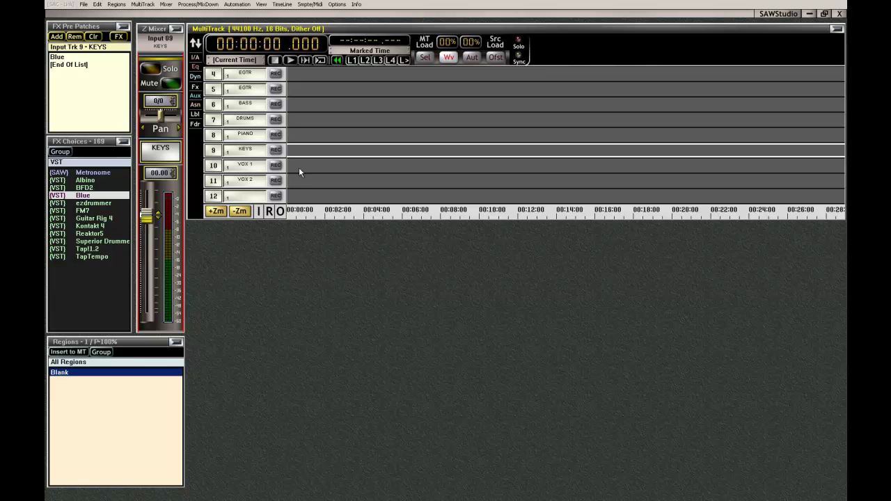
- Show the return tracks in the mixer layout, removing a stray Blue post-fader effect
{"action": "left_click", "coordinate": [270, 212]}
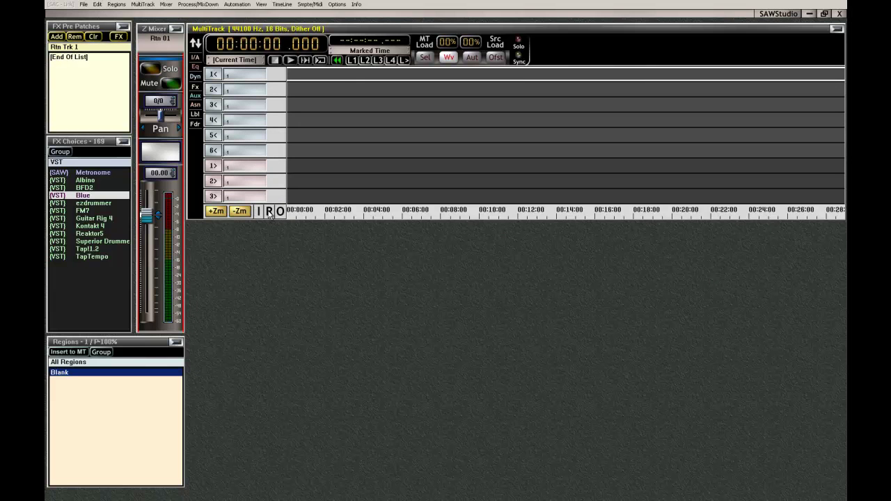
{"action": "key", "text": "F2"}
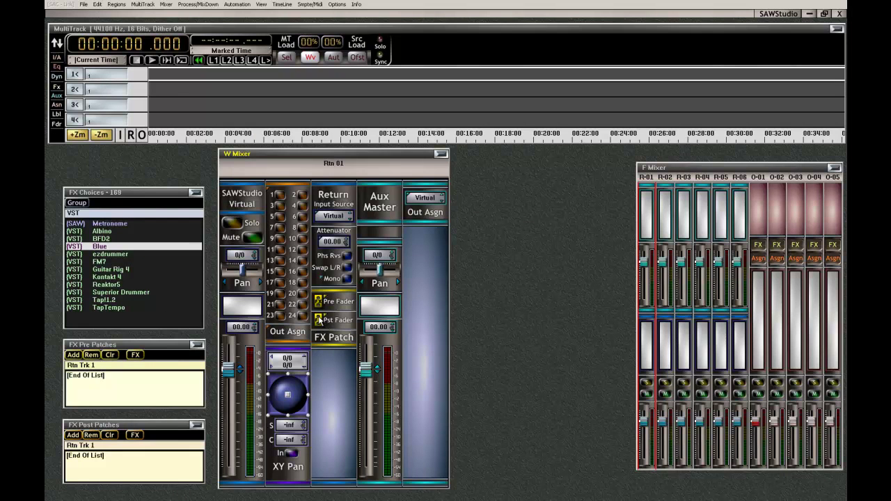
{"action": "left_click", "coordinate": [73, 434]}
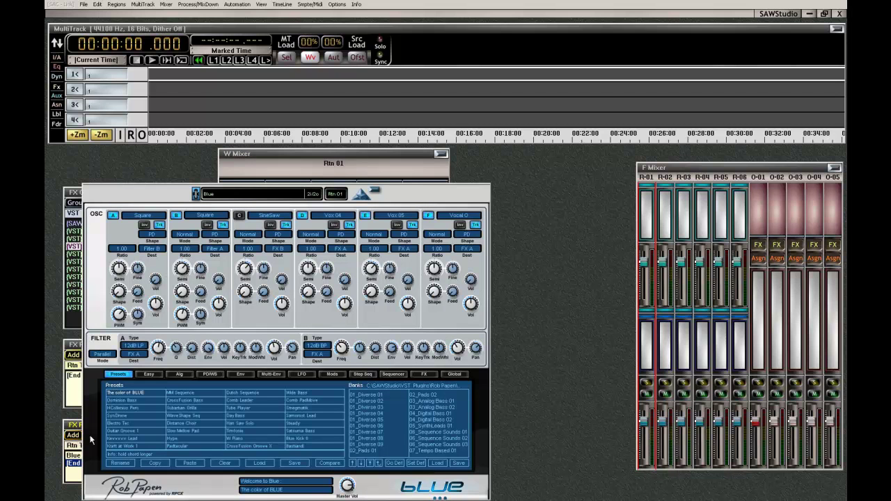
{"action": "left_click", "coordinate": [376, 190]}
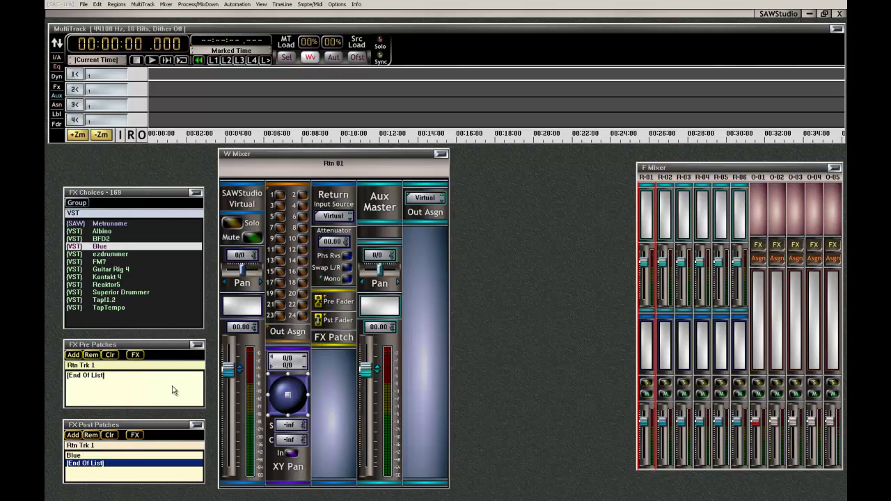
{"action": "left_click", "coordinate": [103, 454]}
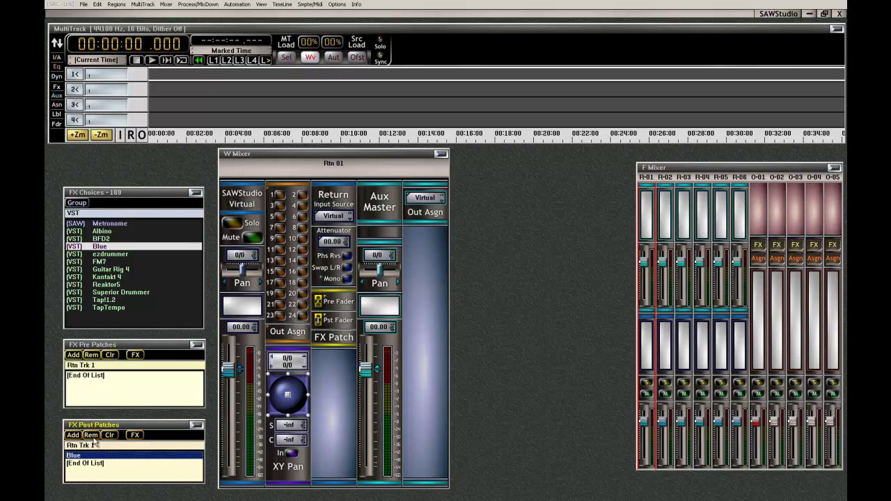
{"action": "left_click", "coordinate": [91, 435]}
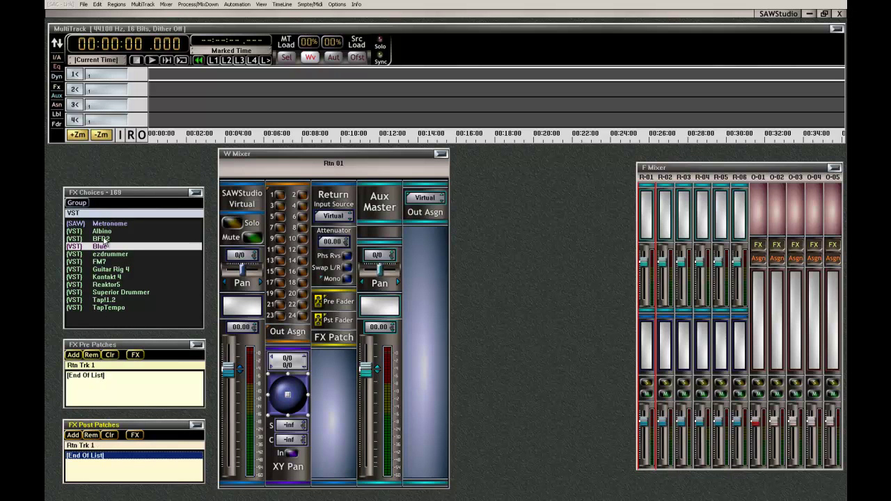
- Add SawStudio Freeverb from the Reverbs group to pre-patches with the AUXREV preset
{"action": "left_click", "coordinate": [85, 205]}
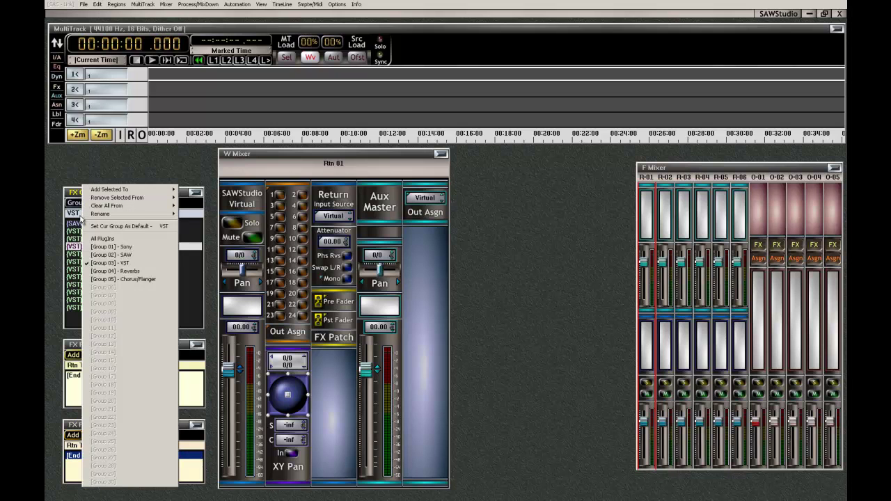
{"action": "left_click", "coordinate": [119, 272]}
{"action": "left_click", "coordinate": [109, 250]}
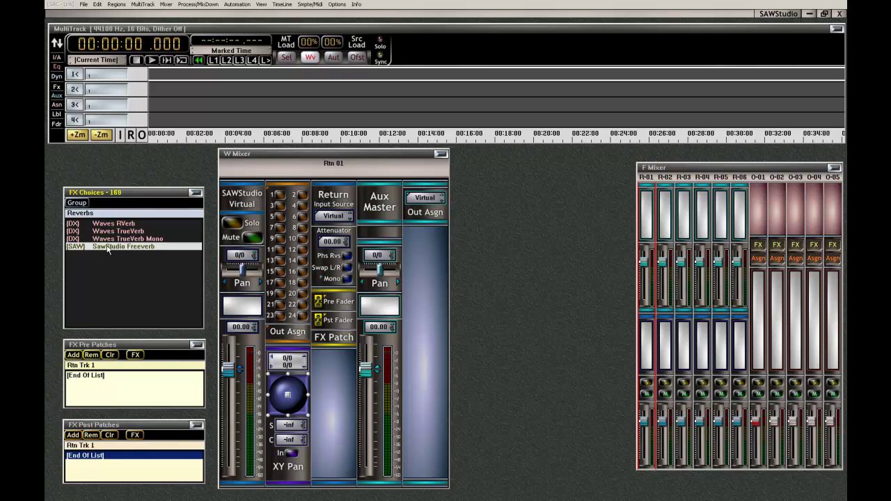
{"action": "left_click", "coordinate": [75, 356]}
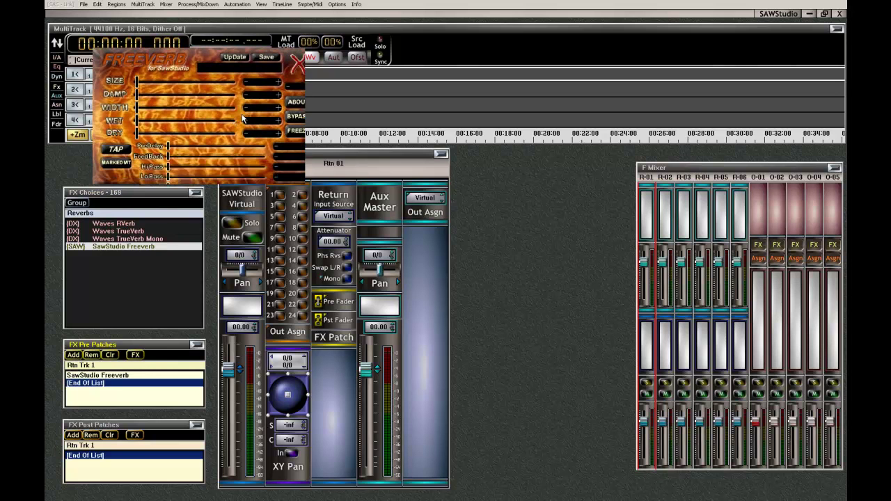
{"action": "left_click", "coordinate": [232, 69]}
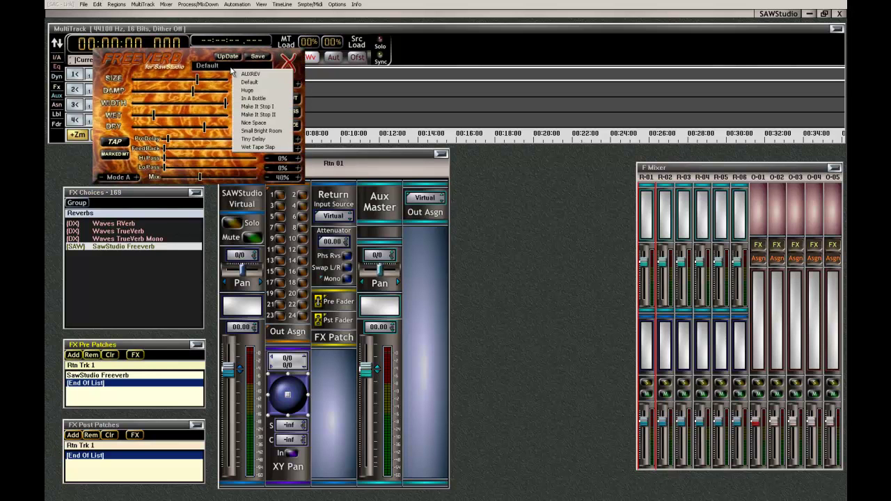
{"action": "left_click", "coordinate": [251, 75]}
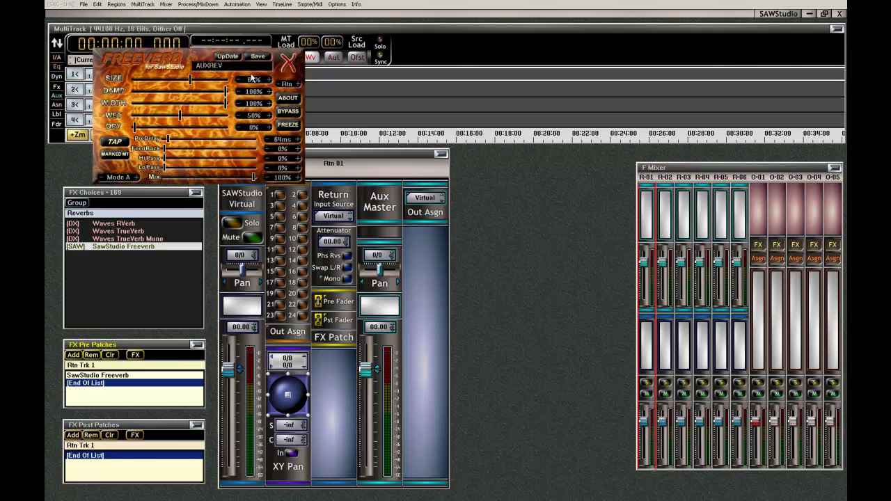
{"action": "left_click", "coordinate": [288, 62]}
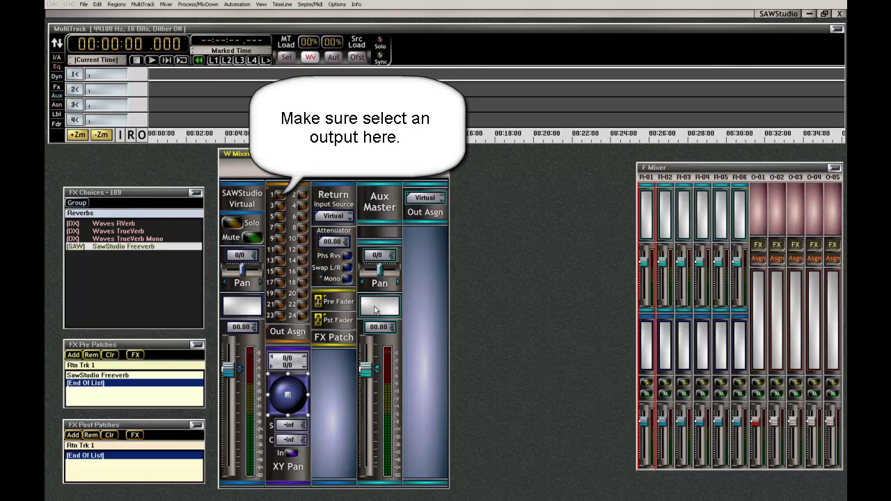
- Label the first aux master return REVERB, skipping the second aux name
{"action": "left_click", "coordinate": [375, 310]}
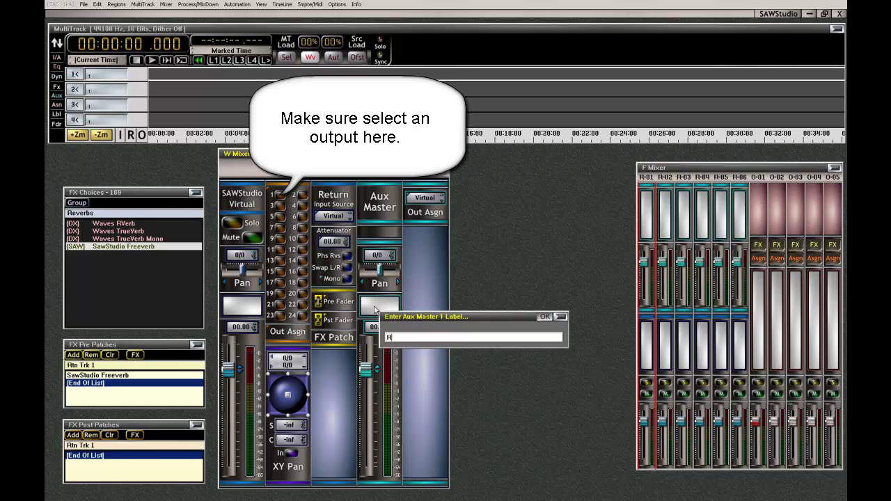
{"action": "type", "text": "REVERB"}
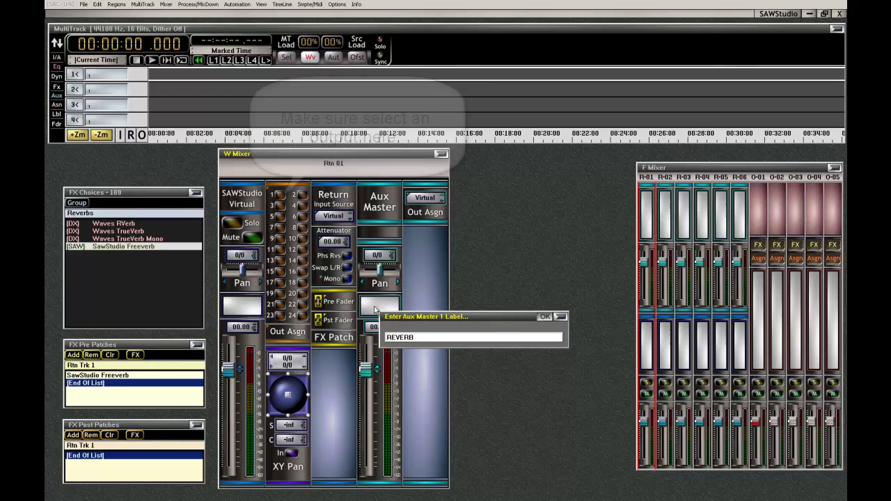
{"action": "left_click", "coordinate": [545, 317]}
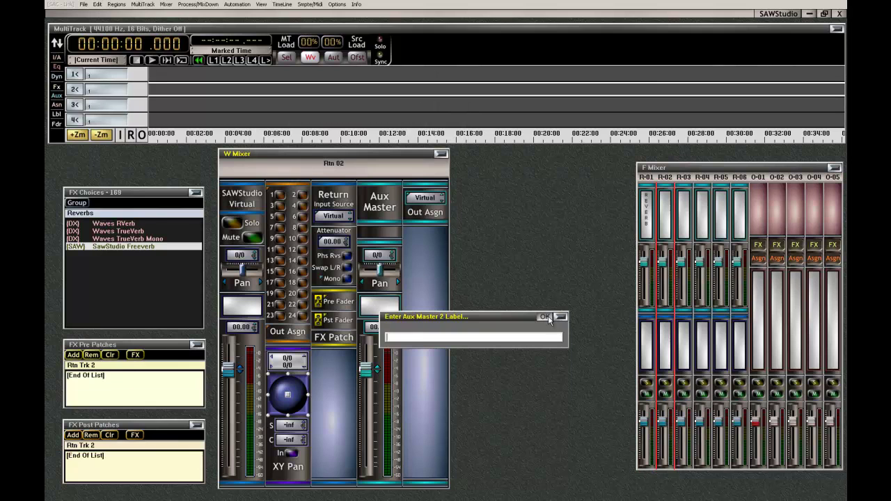
{"action": "left_click", "coordinate": [547, 317]}
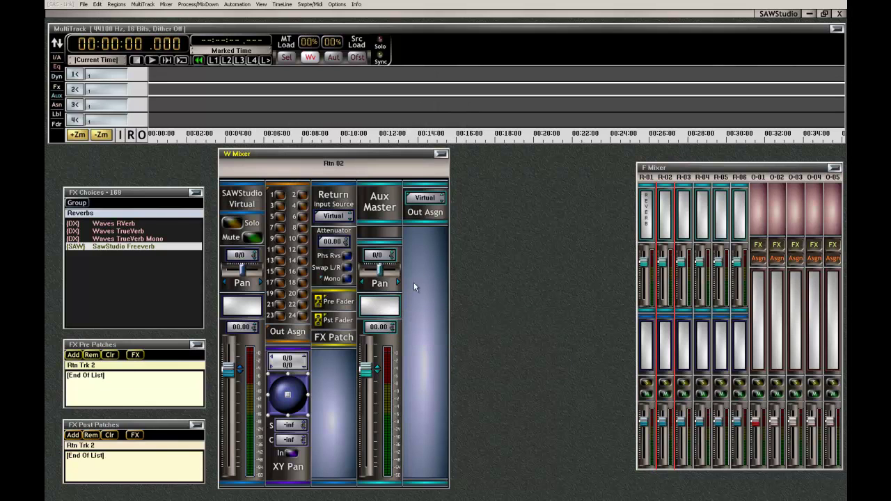
- Return to the mixer layout and show input channel 1, CLICK
{"action": "left_click", "coordinate": [308, 177]}
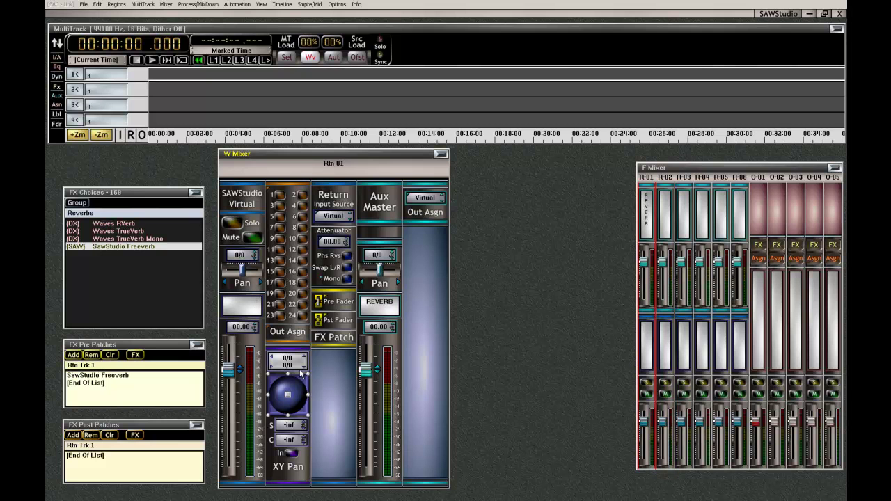
{"action": "key", "text": "F2"}
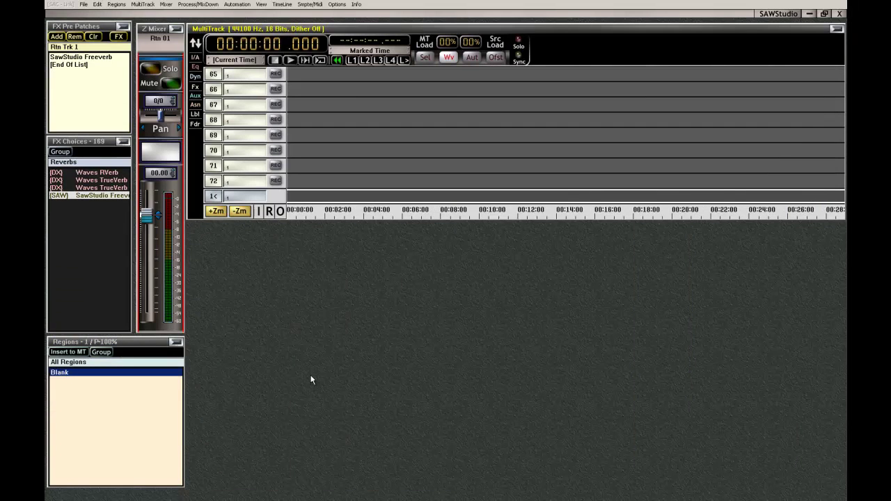
{"action": "key", "text": "F1"}
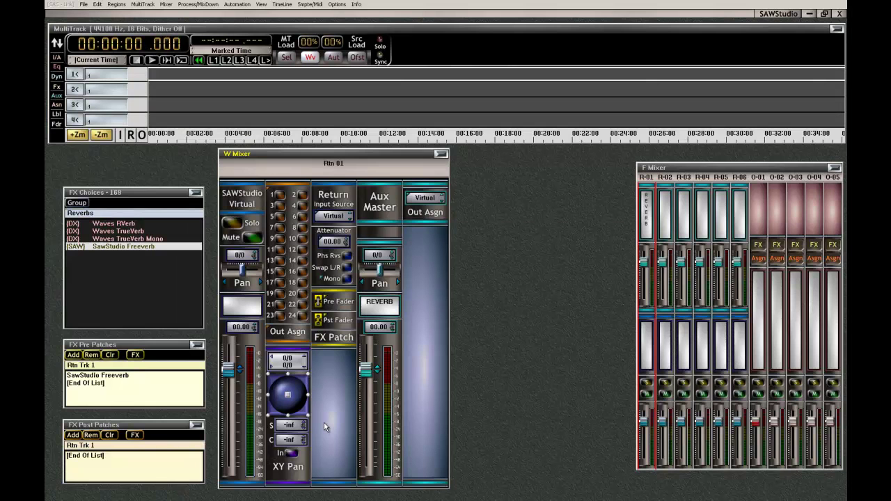
{"action": "left_click", "coordinate": [119, 135]}
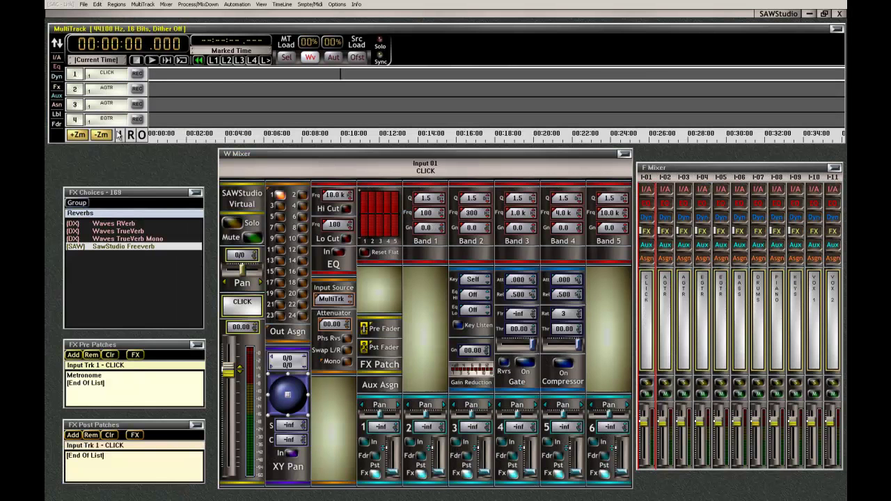
{"action": "right_click", "coordinate": [369, 427]}
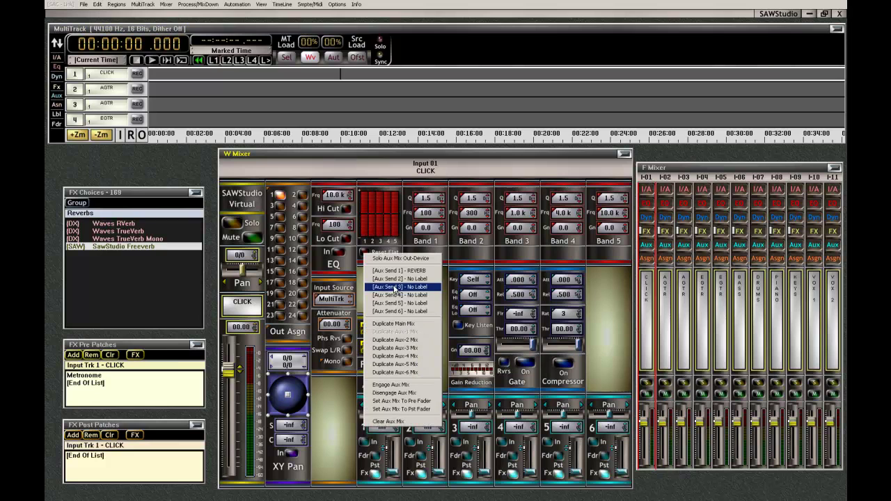
{"action": "left_click", "coordinate": [335, 437]}
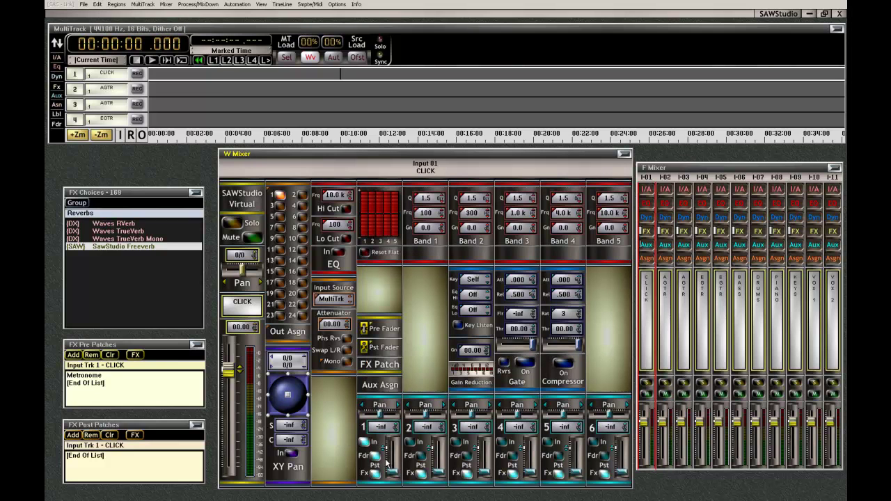
{"action": "mouse_move", "coordinate": [392, 473]}
{"action": "left_mouse_down"}
{"action": "mouse_move", "coordinate": [393, 449]}
{"action": "mouse_move", "coordinate": [393, 476]}
{"action": "left_mouse_up"}
- Add Studio Echo/Delay from the SAW group to return 2's post-fader effects
{"action": "left_click", "coordinate": [130, 136]}
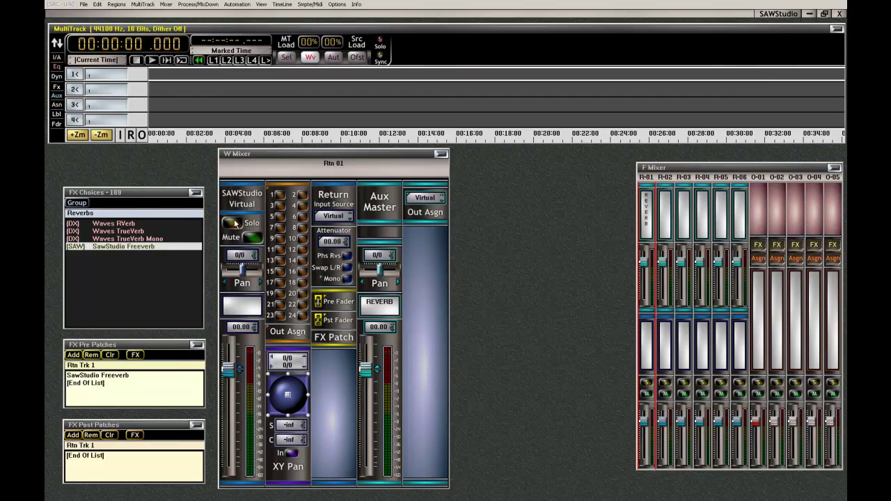
{"action": "left_click", "coordinate": [358, 157]}
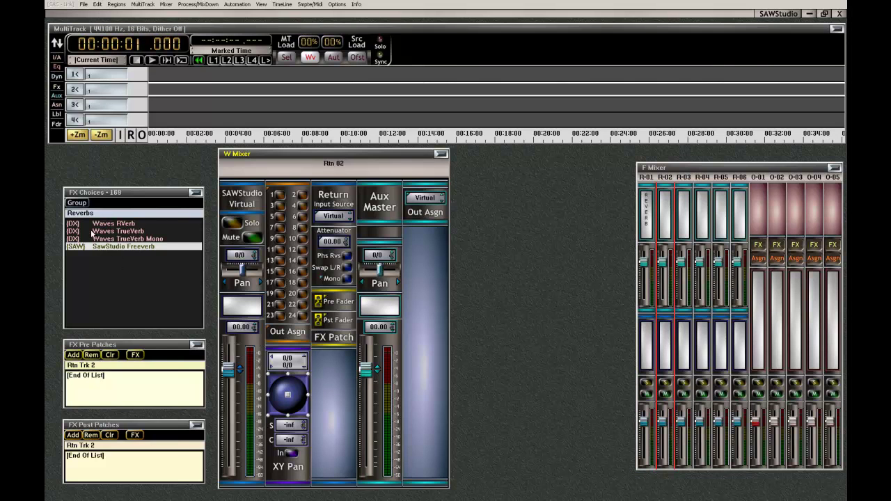
{"action": "left_click", "coordinate": [79, 205]}
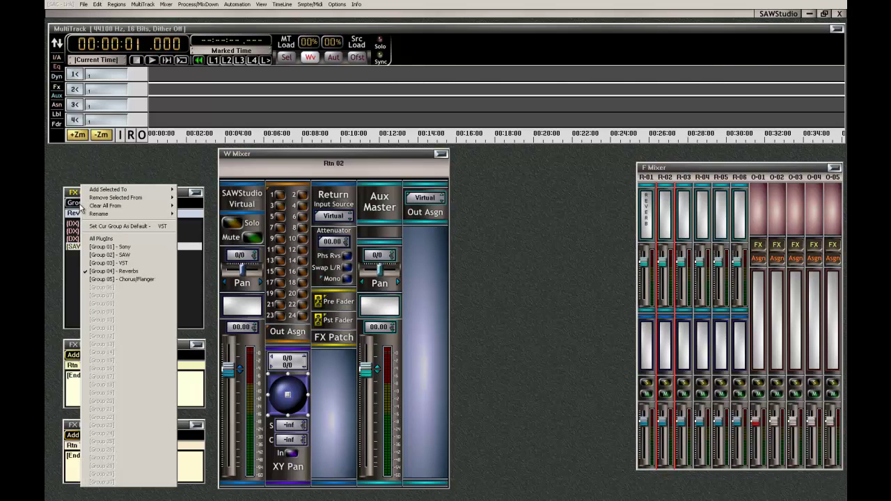
{"action": "left_click", "coordinate": [104, 256]}
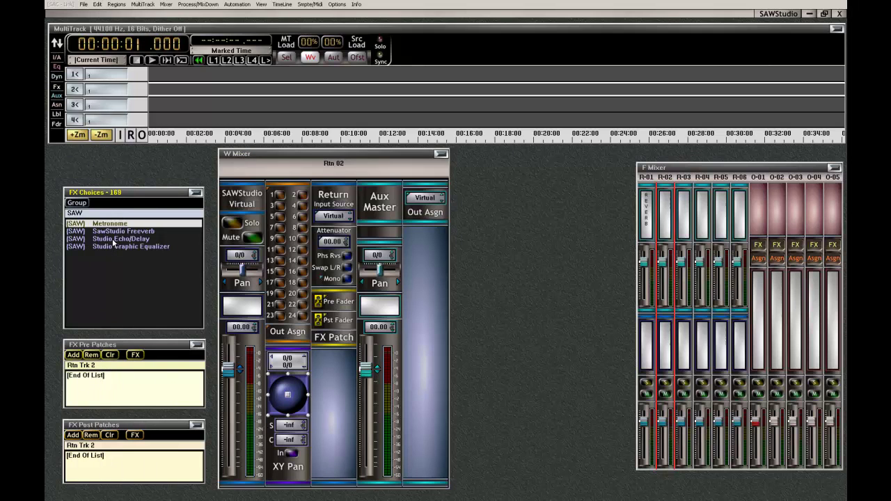
{"action": "left_click", "coordinate": [112, 239]}
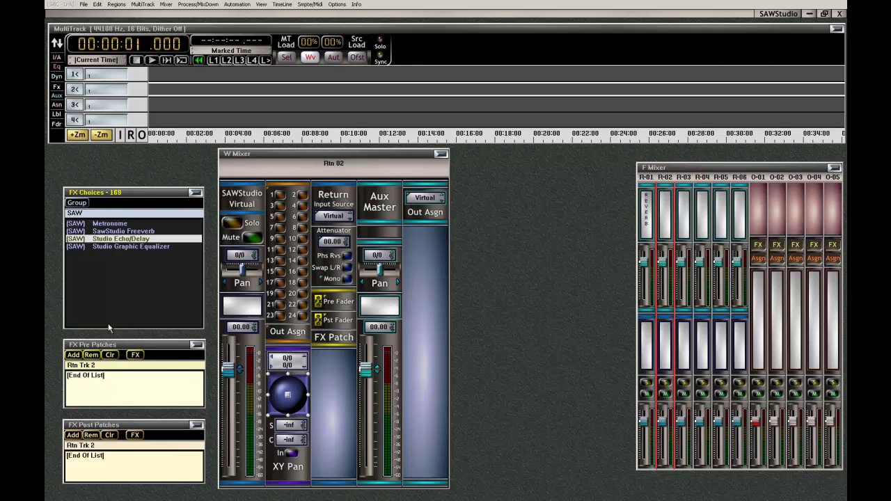
{"action": "left_click", "coordinate": [73, 435]}
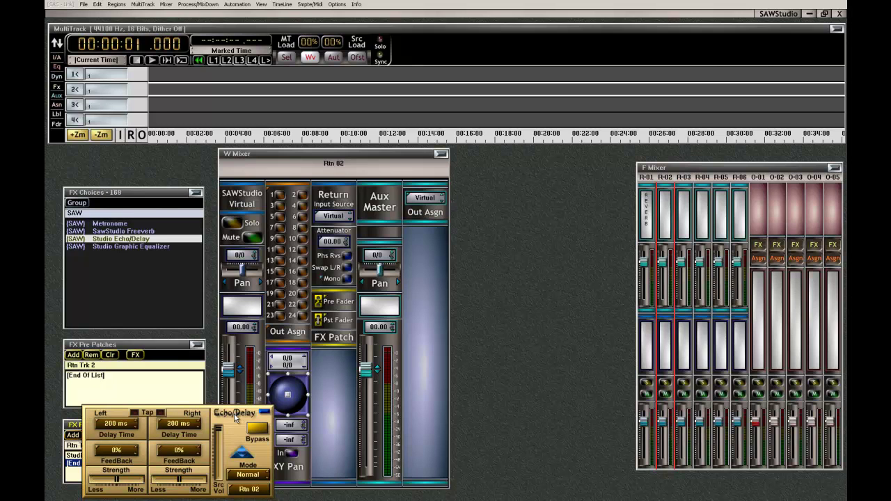
{"action": "left_click_drag", "start_coordinate": [238, 420], "coordinate": [333, 302]}
{"action": "left_click", "coordinate": [359, 297]}
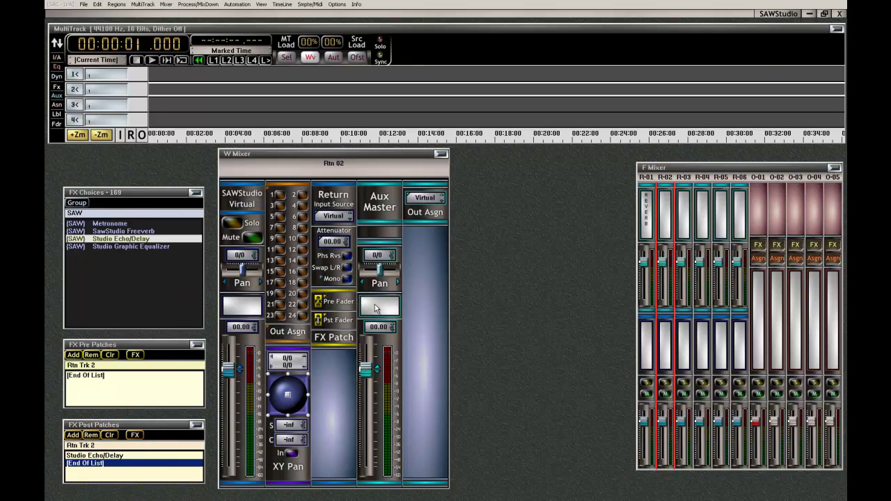
- Label the second aux master return DELAY and switch the mixers back to input tracks
{"action": "left_click", "coordinate": [375, 308]}
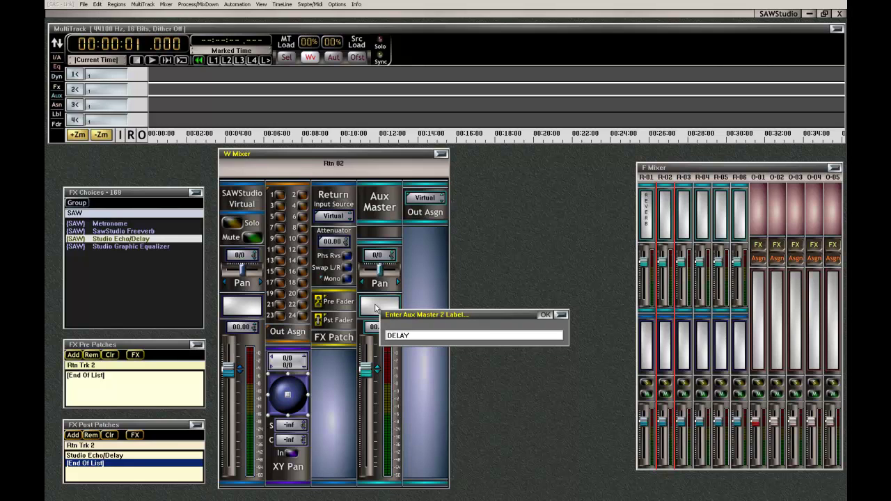
{"action": "left_click", "coordinate": [546, 315]}
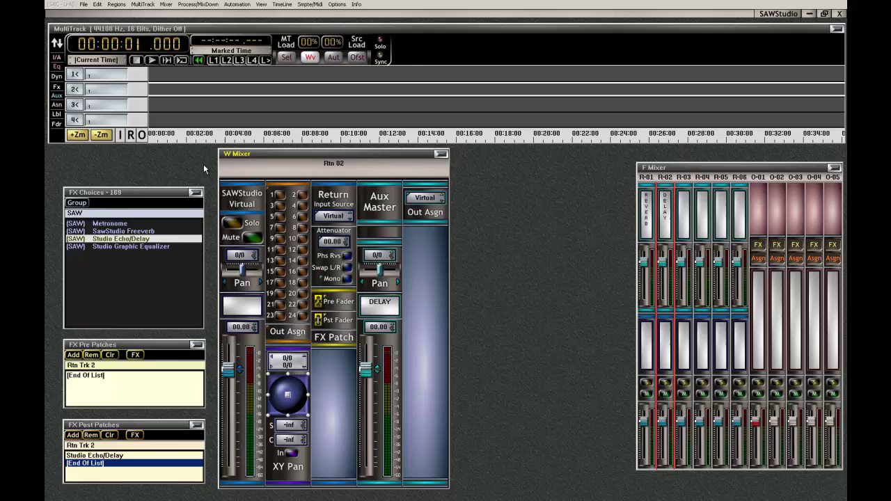
{"action": "left_click", "coordinate": [120, 135]}
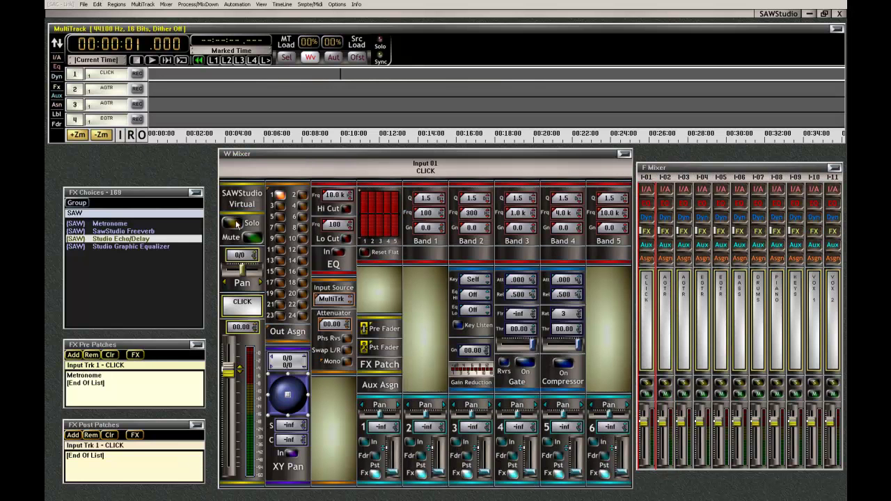
- Glance at a send's aux mix options, then load the compact MultiTrack layout with Z Mixer and Regions
{"action": "right_click", "coordinate": [410, 428]}
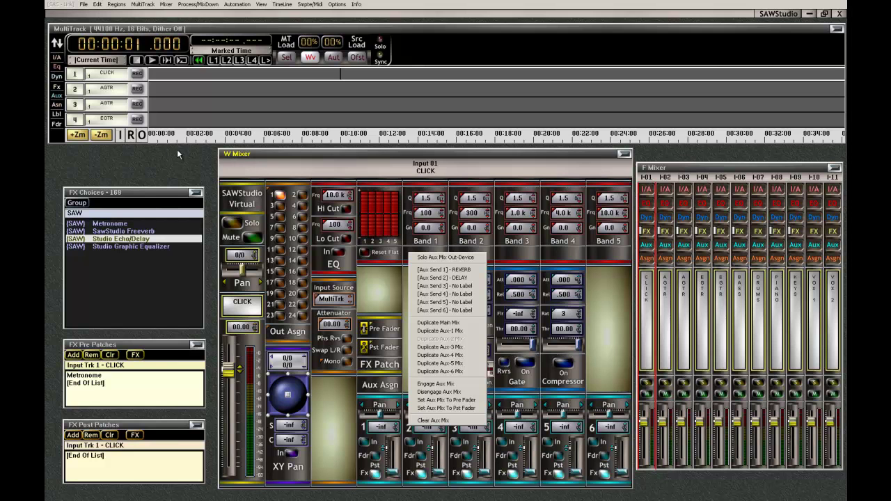
{"action": "left_click", "coordinate": [121, 136]}
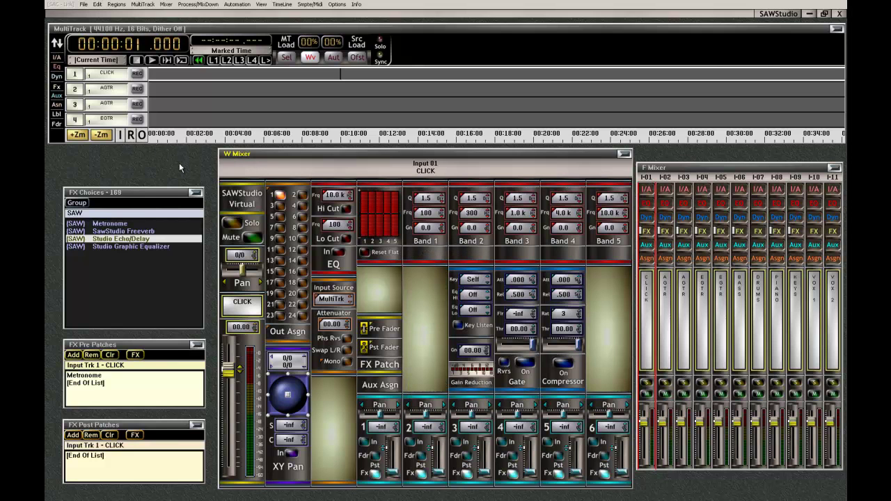
{"action": "key", "text": "F2"}
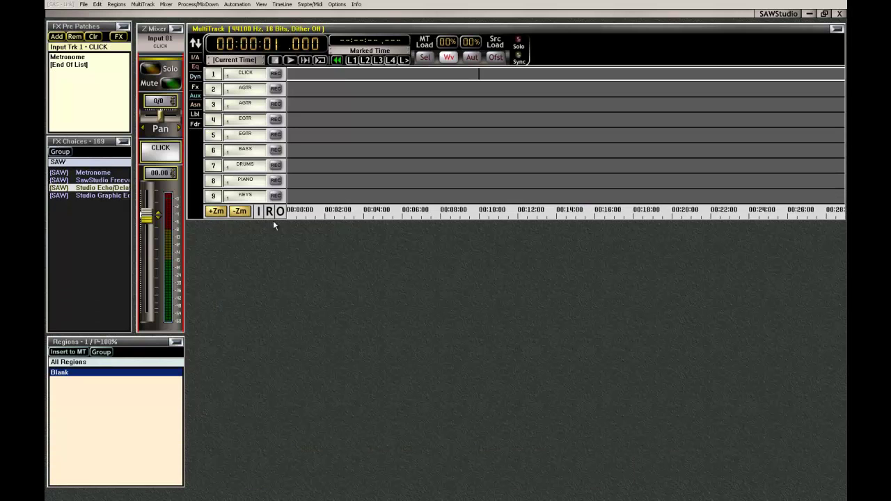
- Cancel Save Session As, then show track 2 AGTR's FX Pre Patches with Guitar Rig 4
{"action": "left_click", "coordinate": [278, 89]}
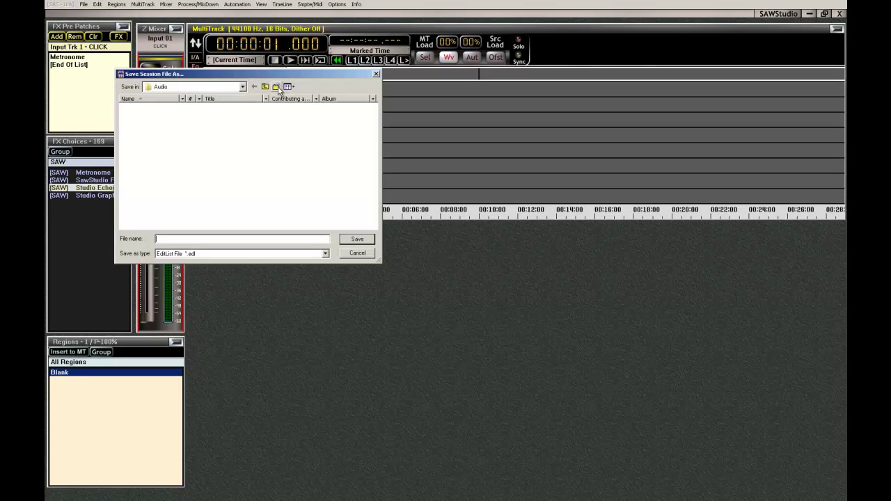
{"action": "left_click", "coordinate": [357, 254]}
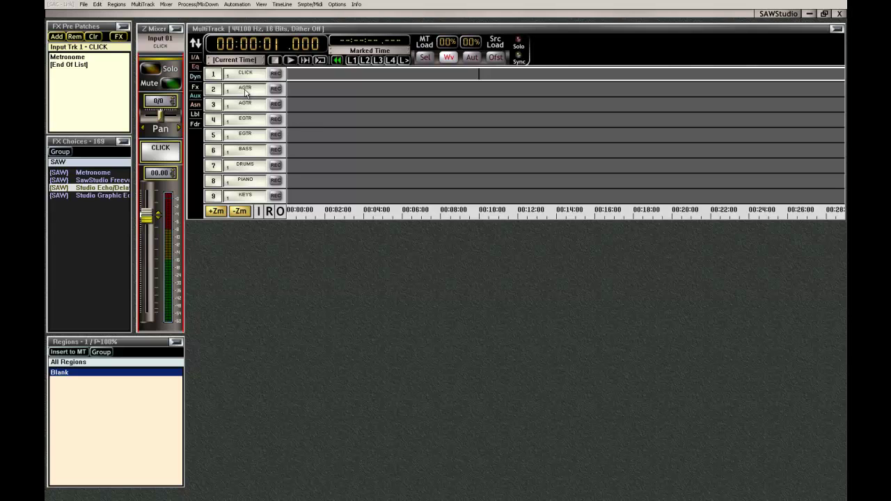
{"action": "left_click", "coordinate": [339, 95]}
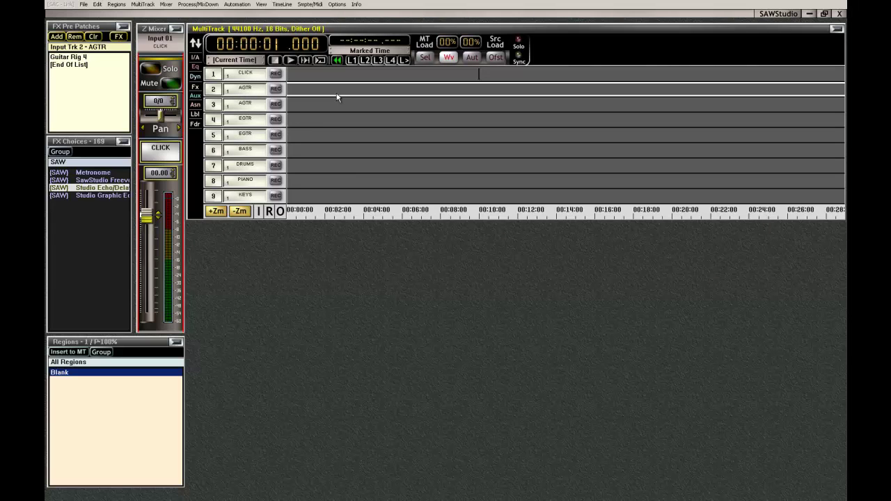
{"action": "double_click", "coordinate": [83, 58]}
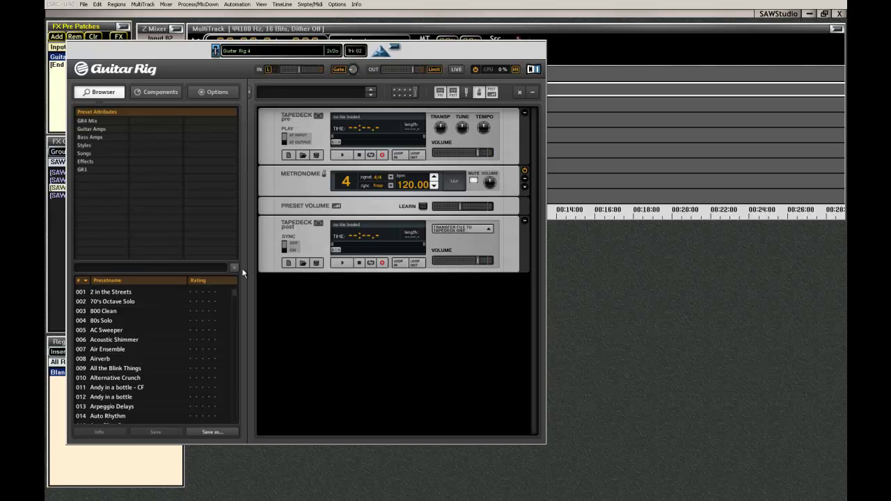
{"action": "left_click", "coordinate": [393, 48]}
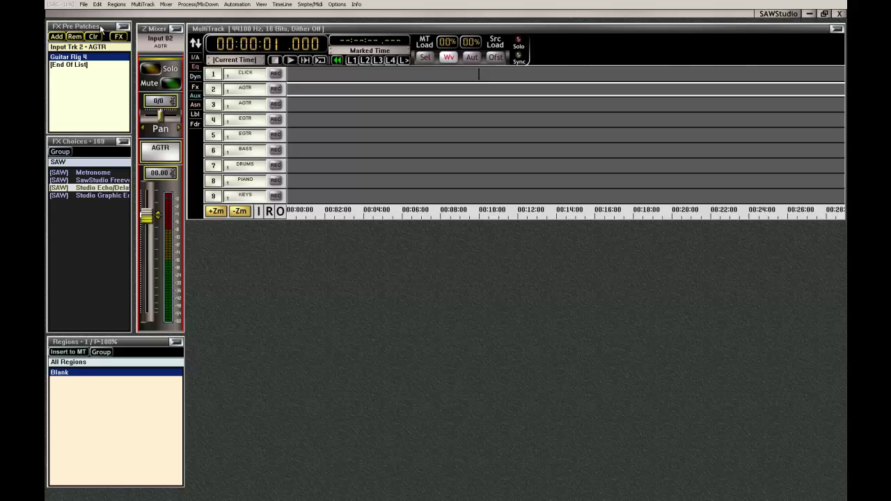
- Save a session copy as Record Template File 'Song Start.mrt', overwriting the existing template
{"action": "left_click", "coordinate": [84, 5]}
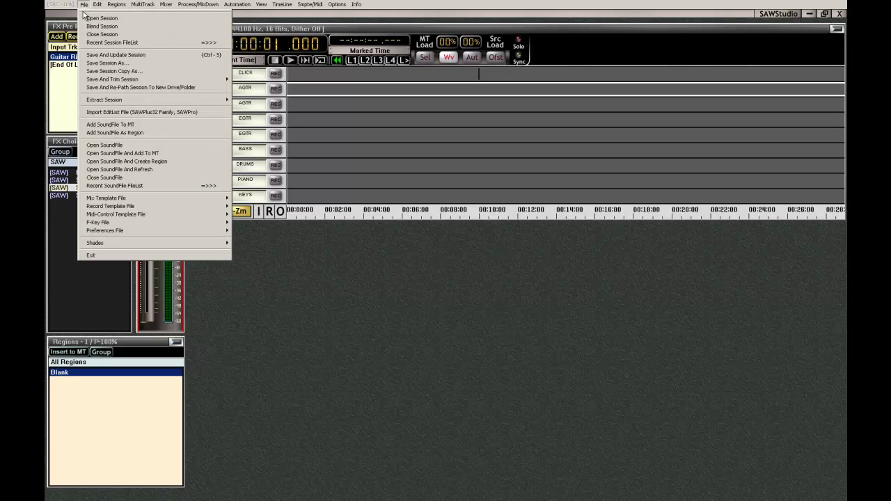
{"action": "left_click", "coordinate": [130, 72]}
{"action": "left_click", "coordinate": [324, 254]}
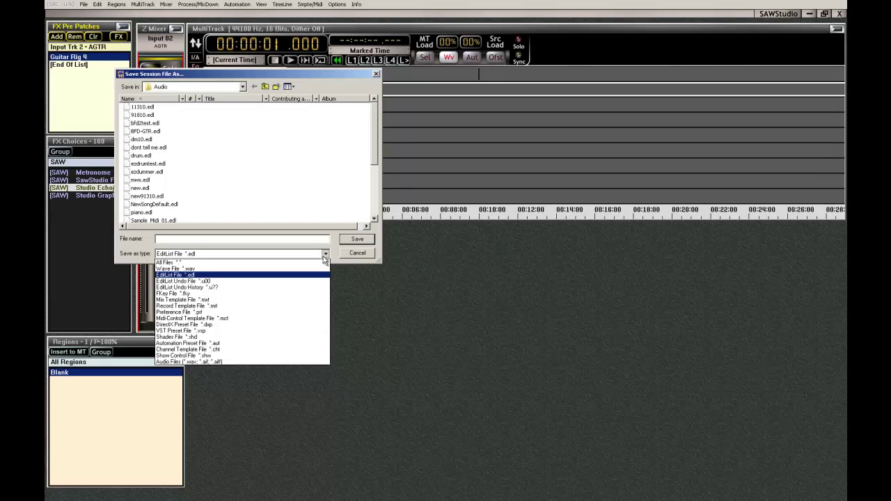
{"action": "left_click", "coordinate": [176, 307]}
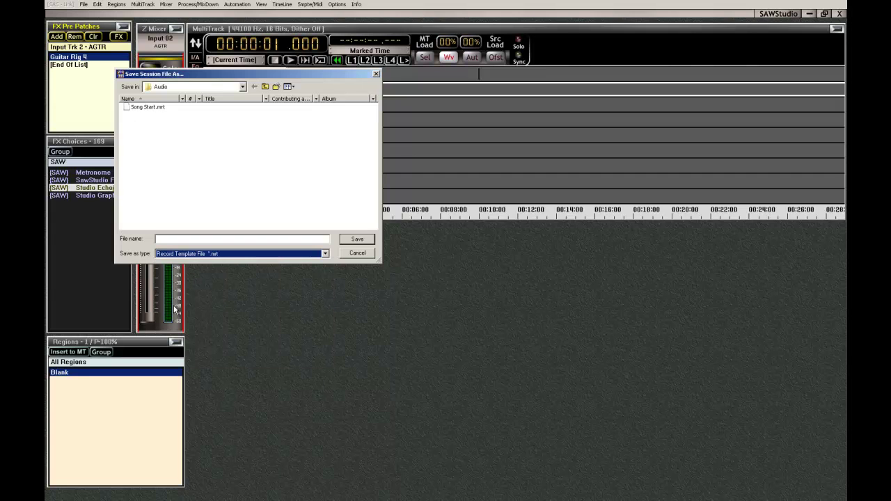
{"action": "left_click", "coordinate": [149, 107]}
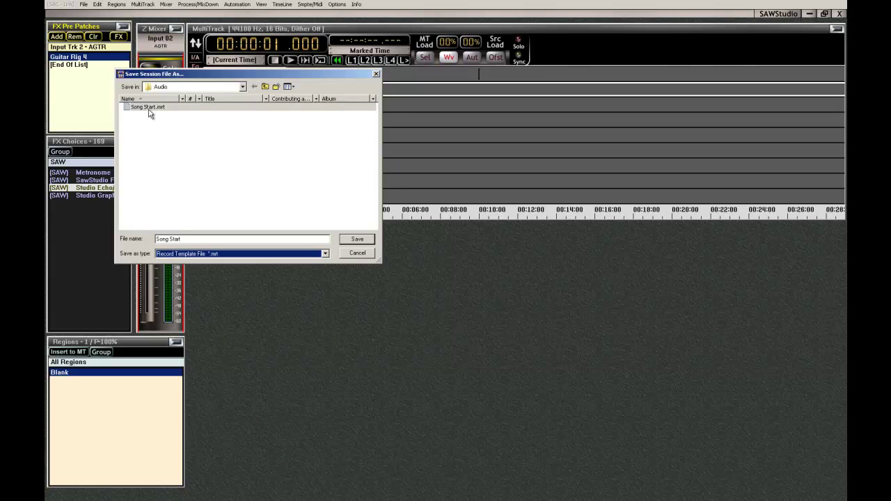
{"action": "left_click", "coordinate": [357, 239]}
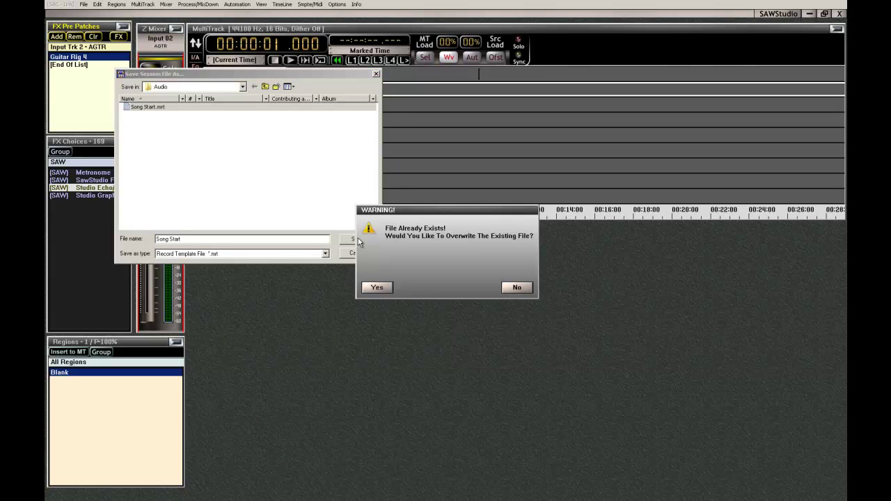
{"action": "left_click", "coordinate": [381, 291]}
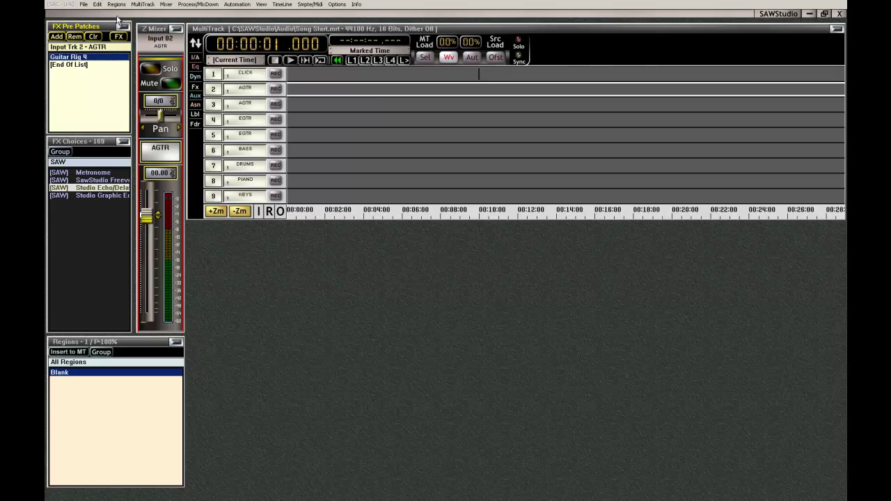
- Open 'Song Start.mrt' from the Audio folder with the type filter set to Record Template File
{"action": "left_click", "coordinate": [84, 6]}
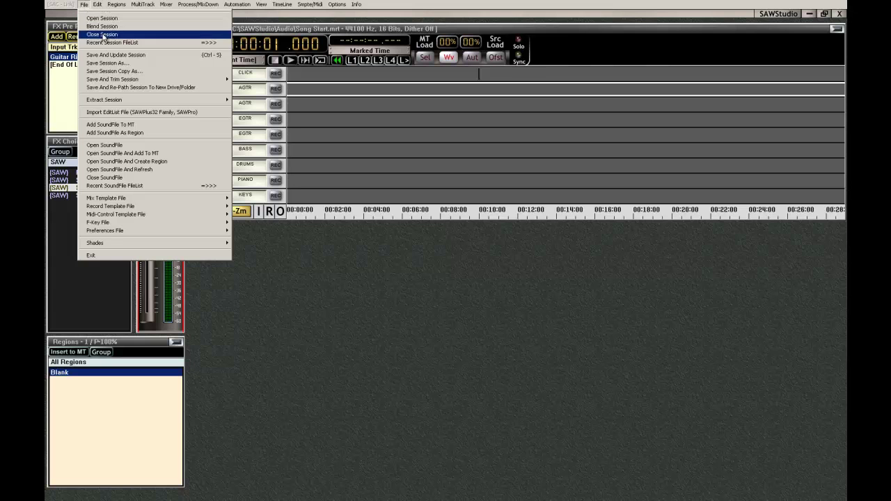
{"action": "left_click", "coordinate": [111, 43]}
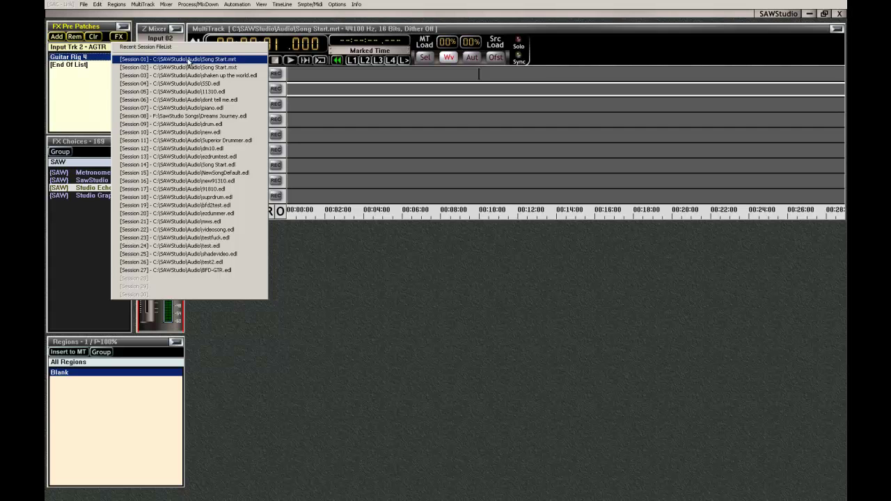
{"action": "left_click", "coordinate": [84, 6]}
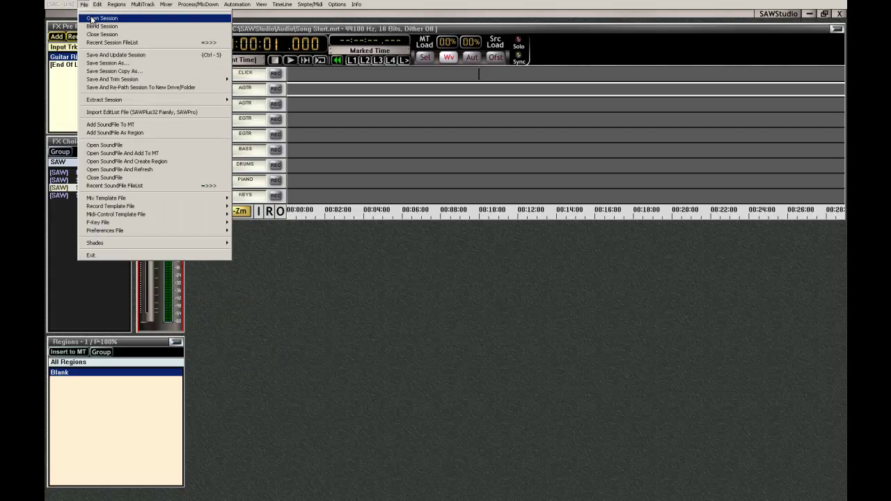
{"action": "left_click", "coordinate": [93, 18]}
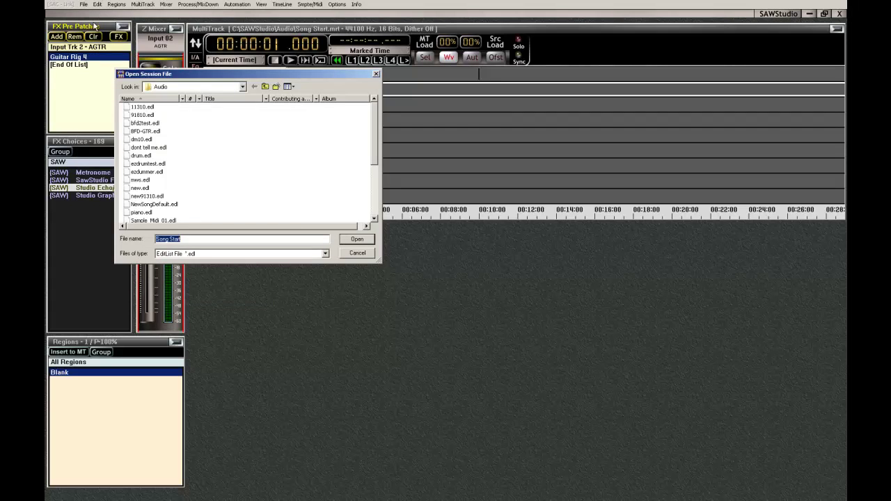
{"action": "left_click", "coordinate": [326, 254]}
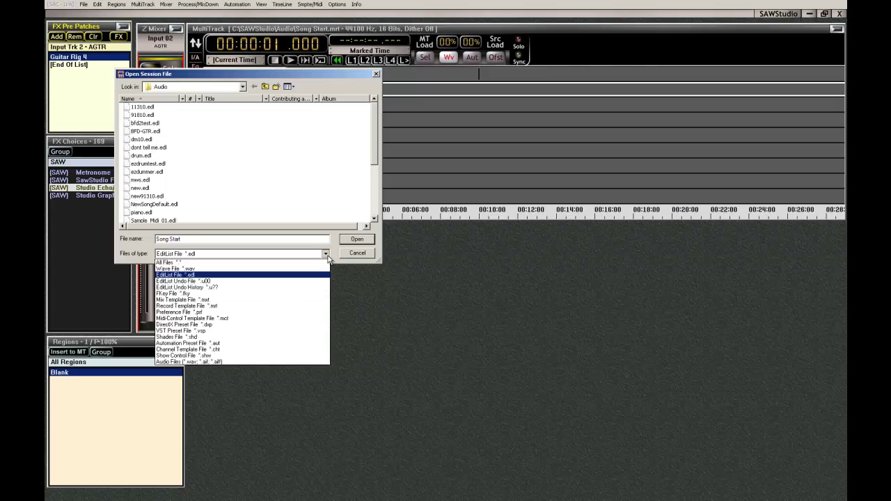
{"action": "left_click", "coordinate": [187, 306]}
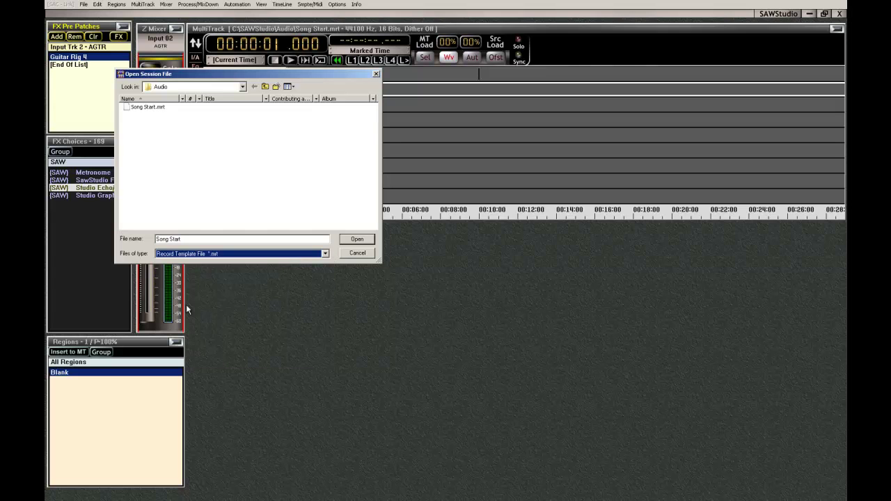
{"action": "left_click", "coordinate": [152, 108]}
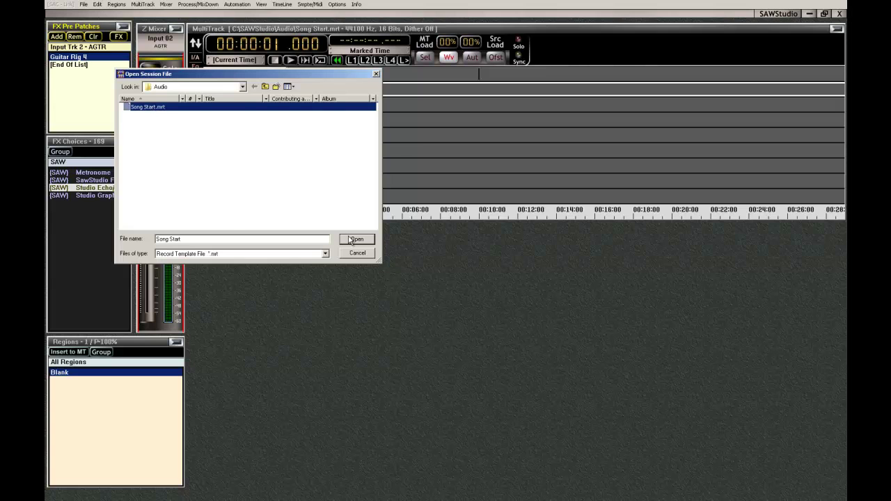
{"action": "left_click", "coordinate": [365, 253]}
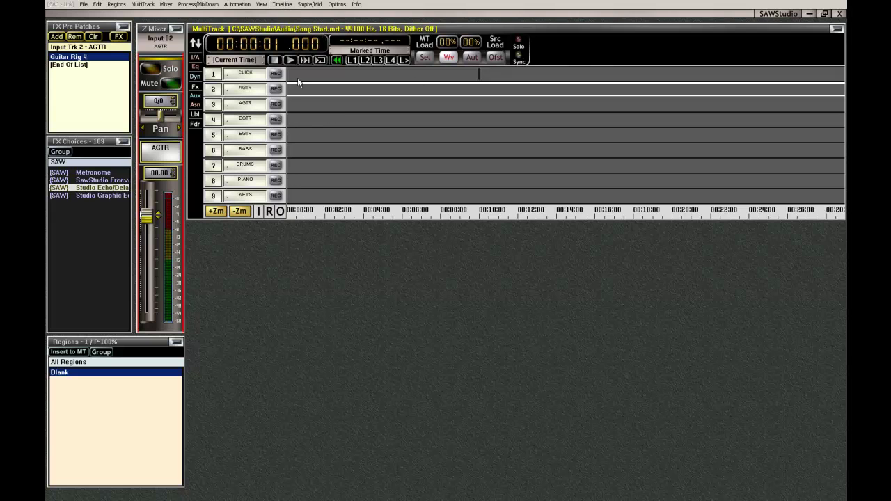
- Set the timeline to Tempo Mode and check its tempo settings of 120.000 in 4/4
{"action": "left_click", "coordinate": [282, 4]}
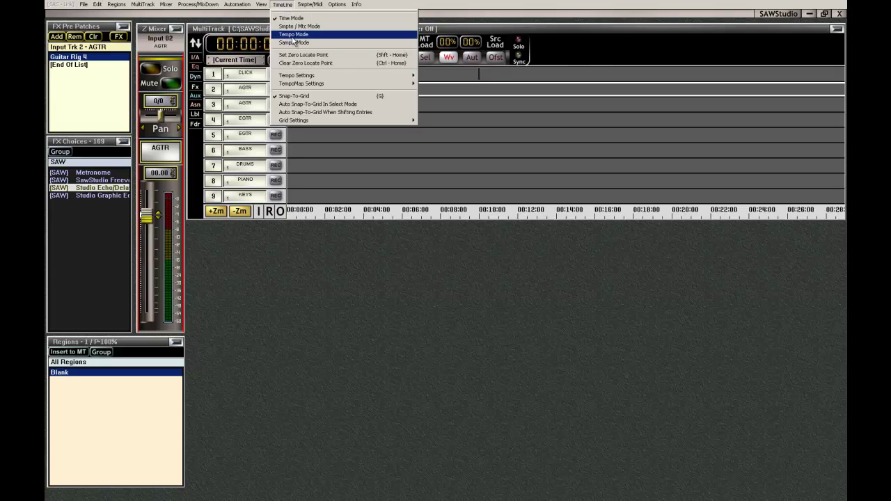
{"action": "left_click", "coordinate": [293, 35]}
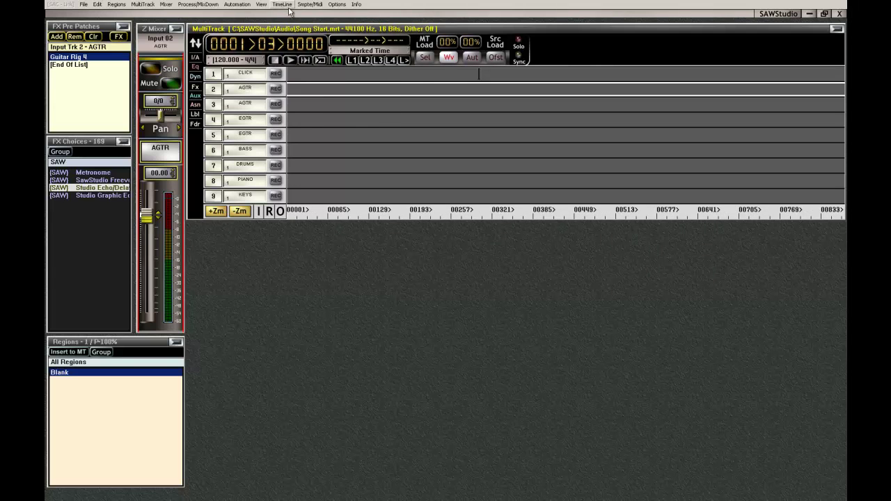
{"action": "left_click", "coordinate": [282, 5]}
{"action": "mouse_move", "coordinate": [292, 76]}
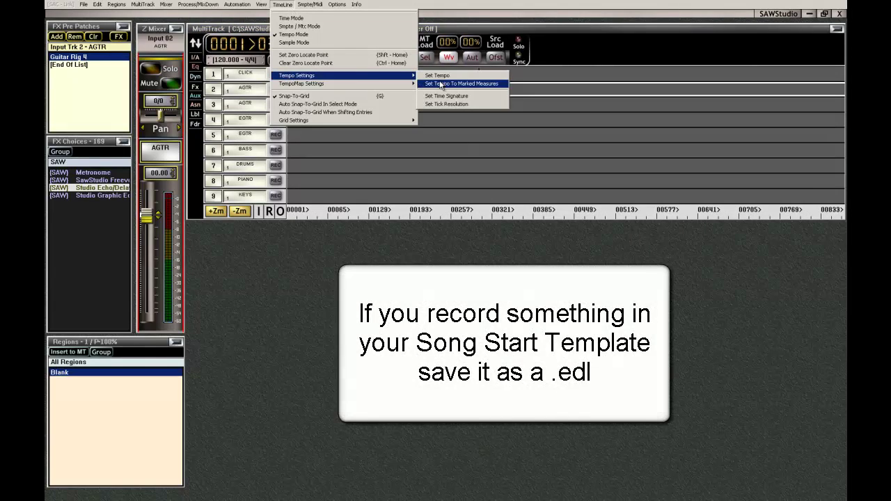
{"action": "left_click", "coordinate": [434, 263]}
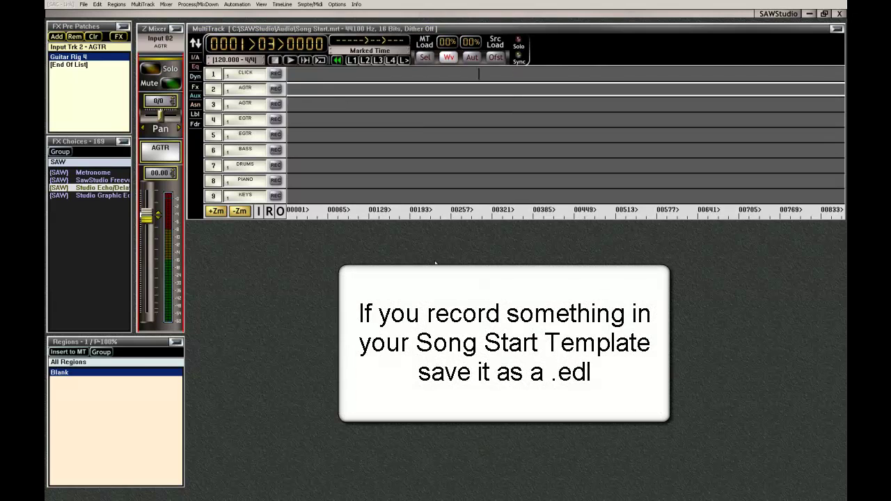